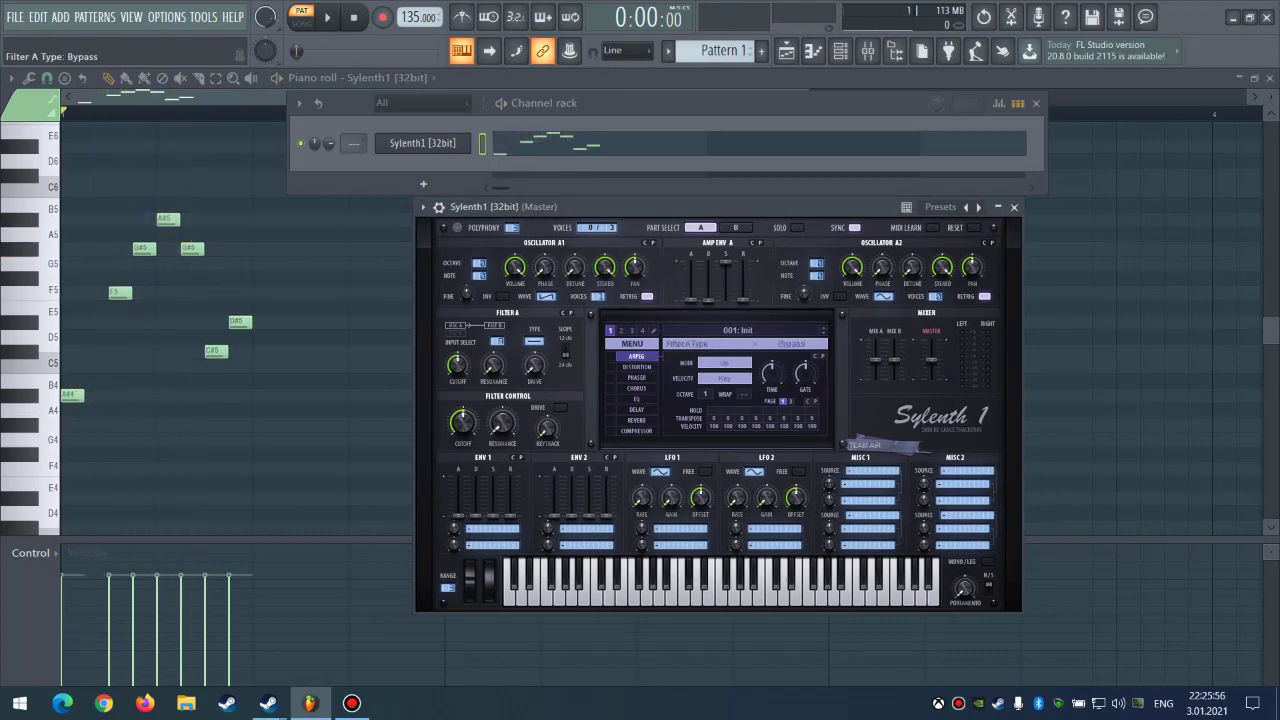
Step: Set Filter A to Lowpass with a lowered Filter Control cutoff, and let Env 1 modulate Cutoff AB by about 5.24
left_click(632, 343)
left_click(656, 476)
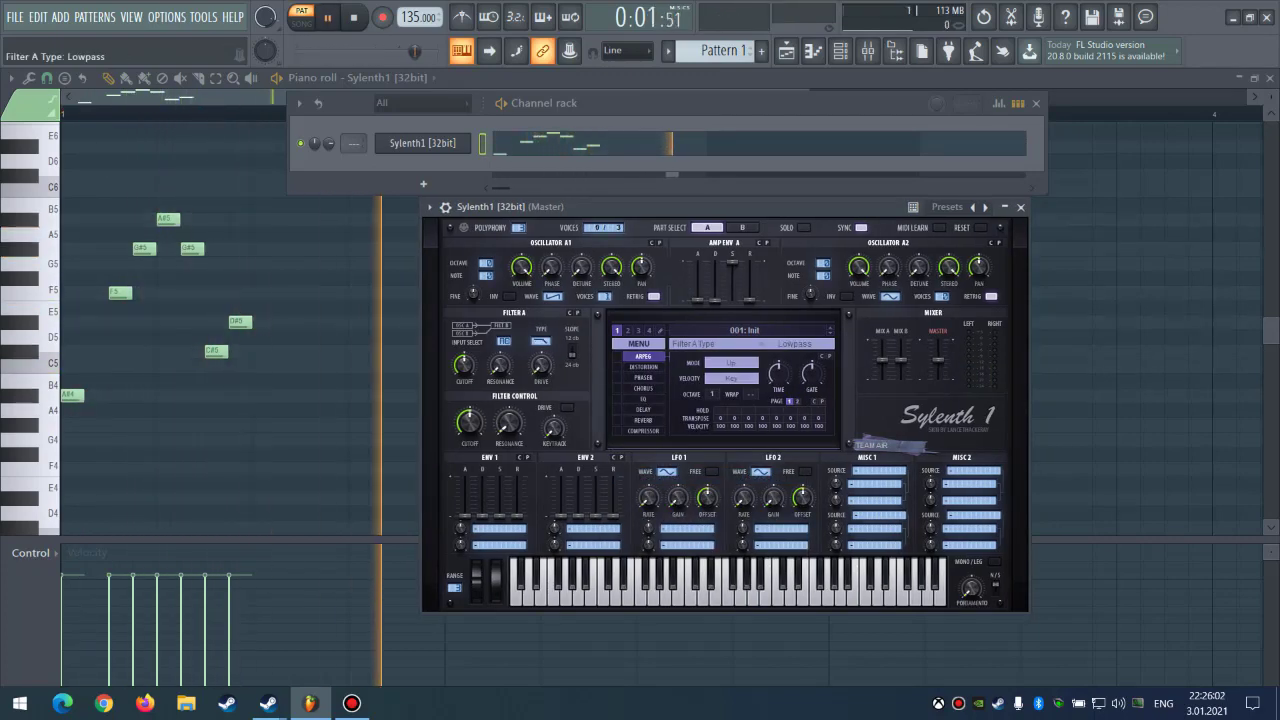
left_click(499, 528)
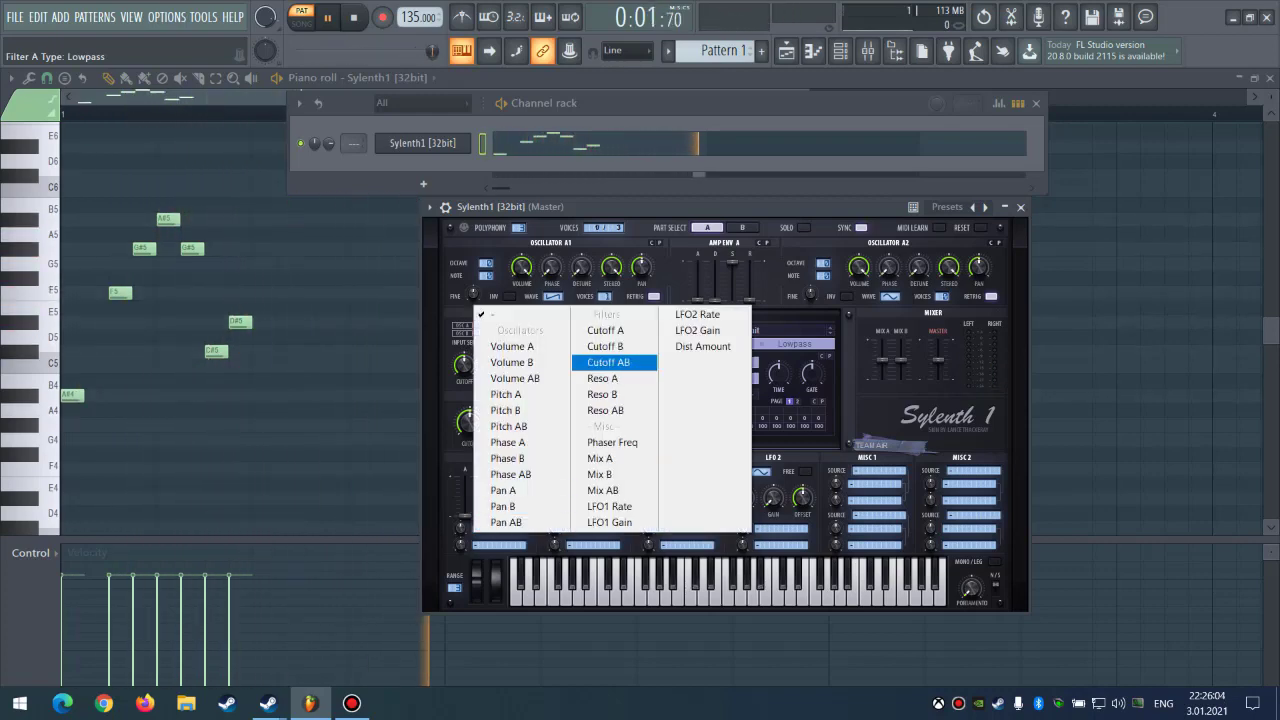
left_click(606, 364)
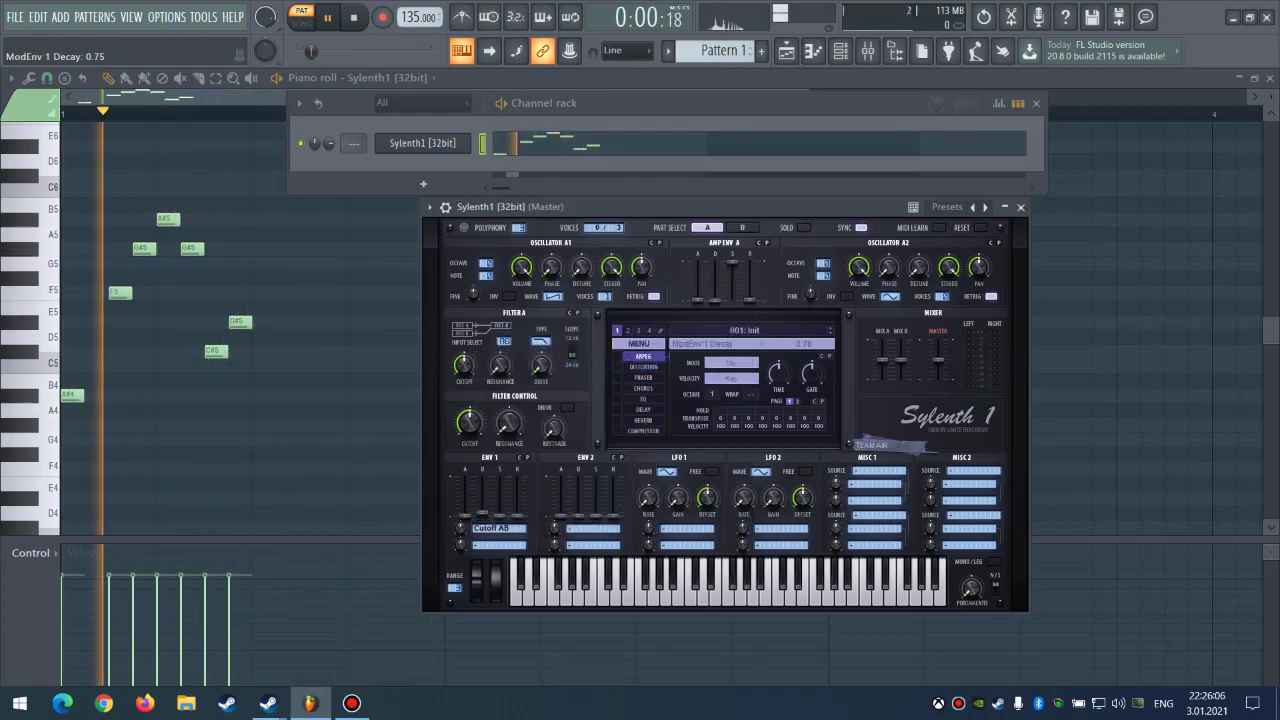
left_click_drag(461, 528, 461, 500)
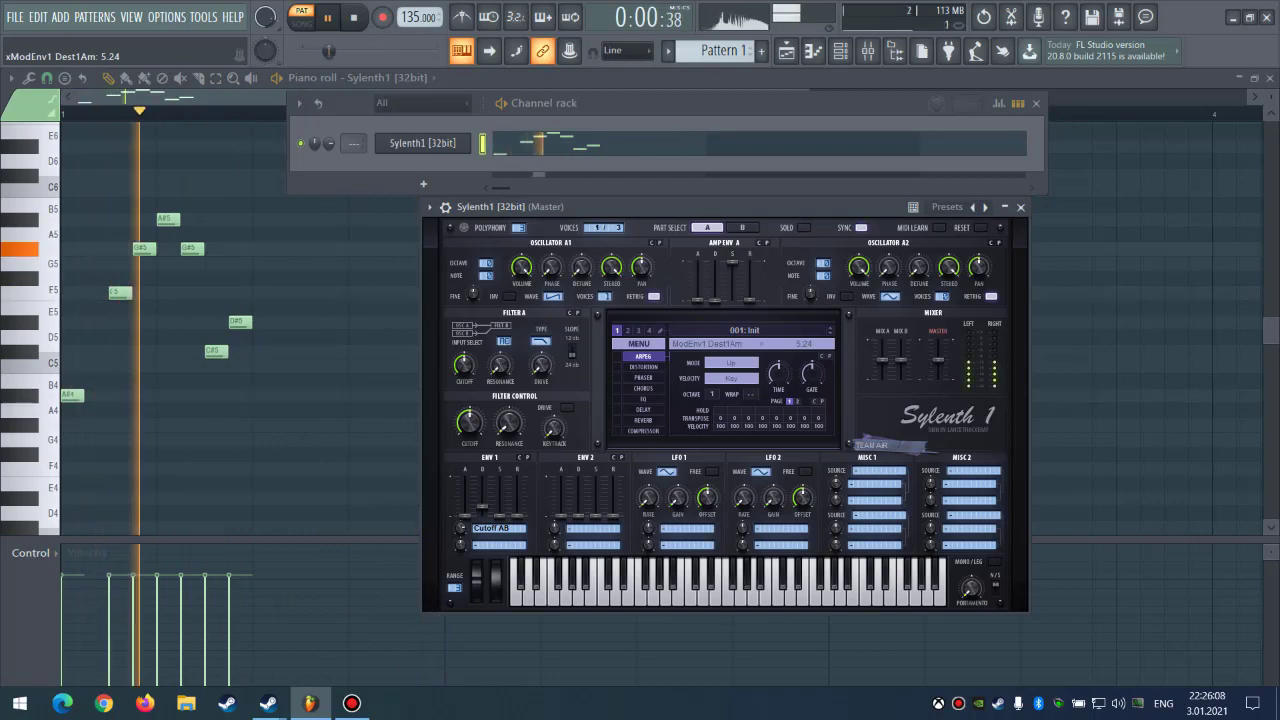
left_click_drag(469, 421, 469, 434)
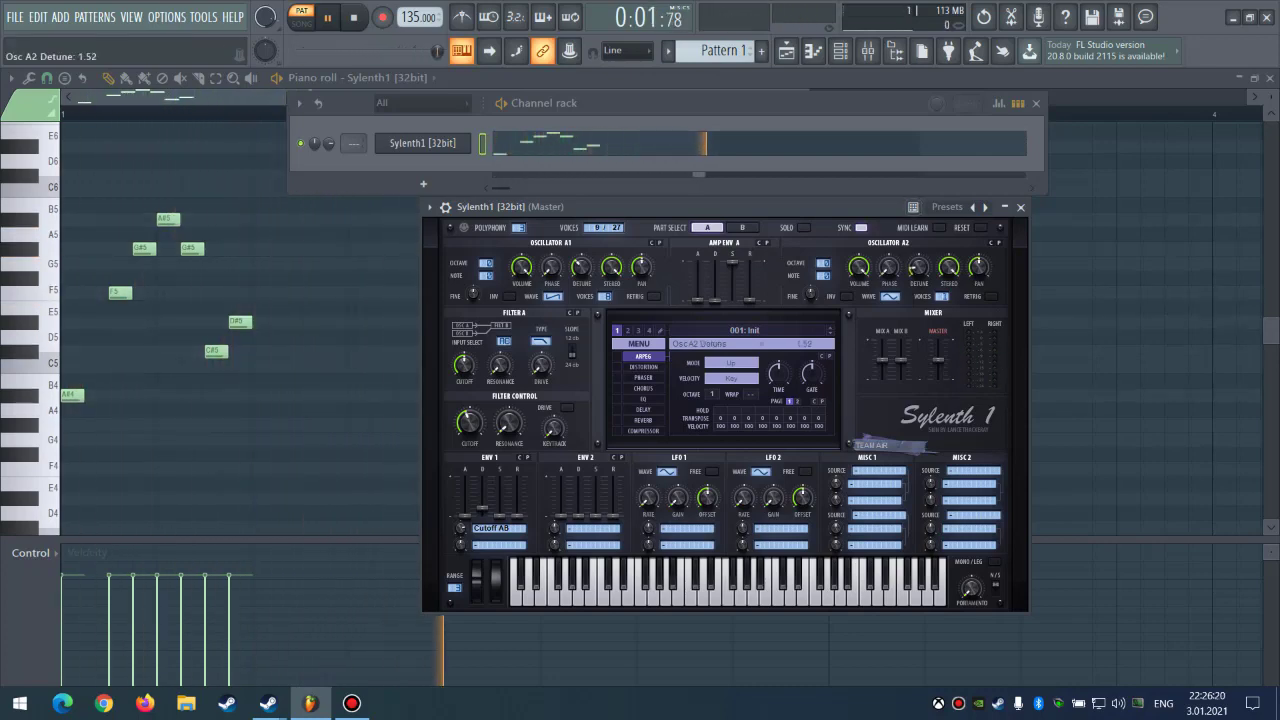
Step: Give oscillator A2 a pulse-type waveform and set its detune to about 2.95
left_click(889, 296)
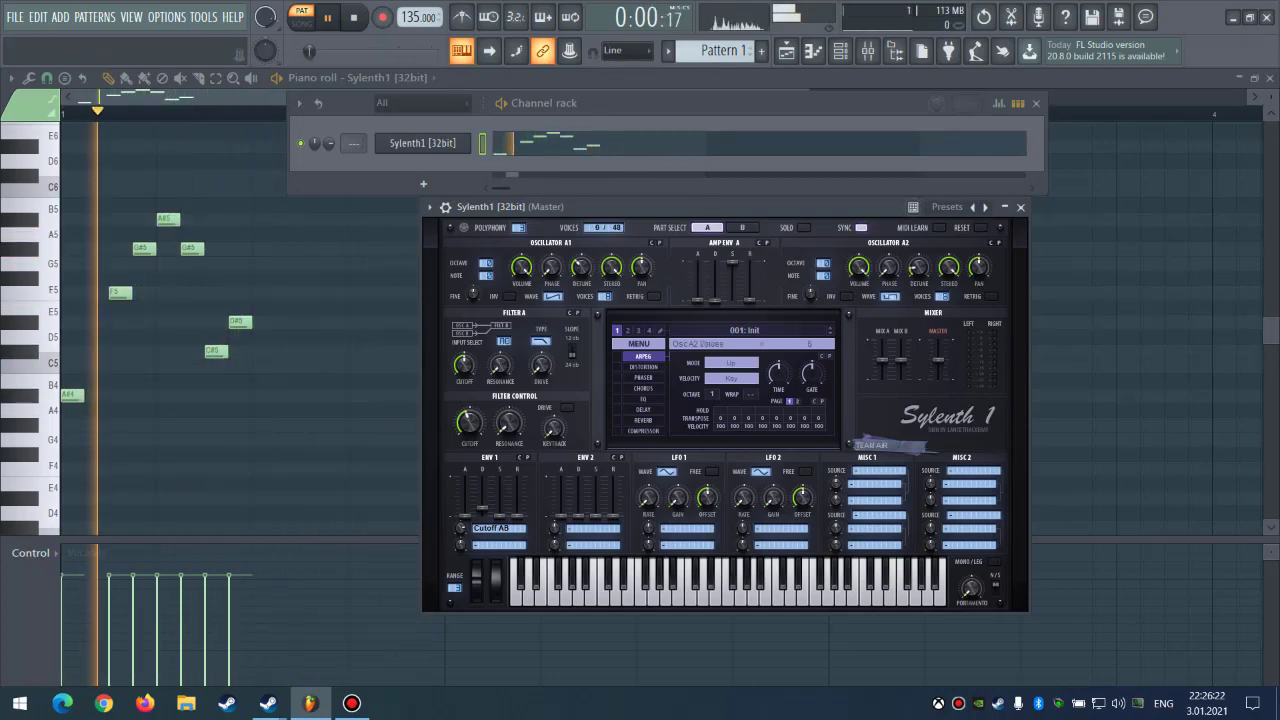
left_click_drag(918, 266, 918, 244)
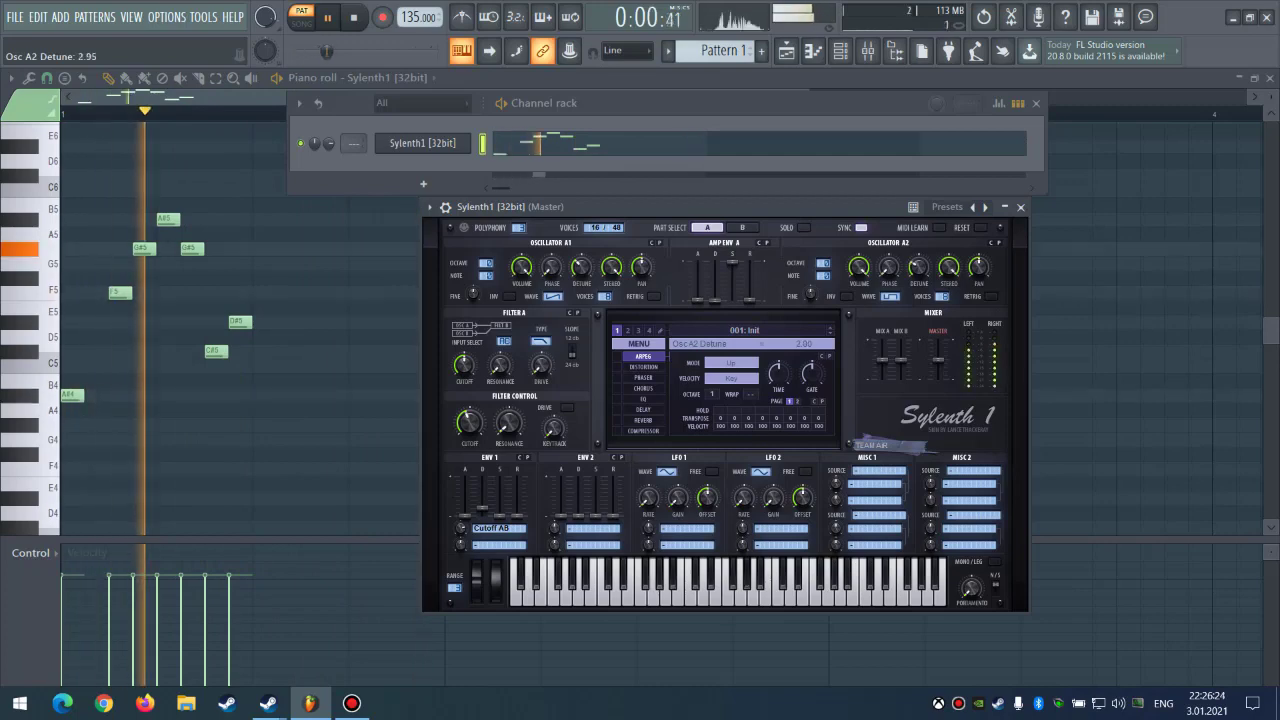
Step: Fine-tune the filter envelope to an Env 1 amount of about 5.43, sustain about 2.76 and Filter Control cutoff about 7.7 Hz
left_click_drag(469, 422, 469, 404)
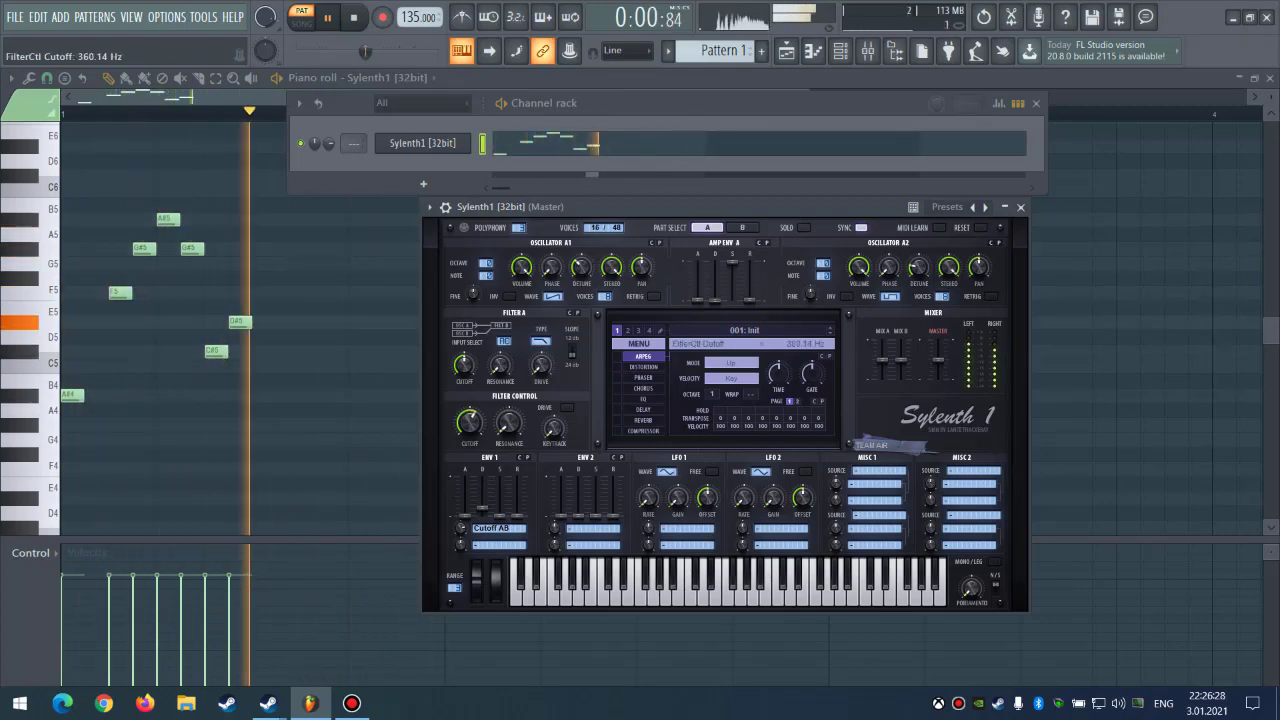
mouse_move(461, 528)
left_mouse_down()
mouse_move(461, 510)
mouse_move(461, 522)
left_mouse_up()
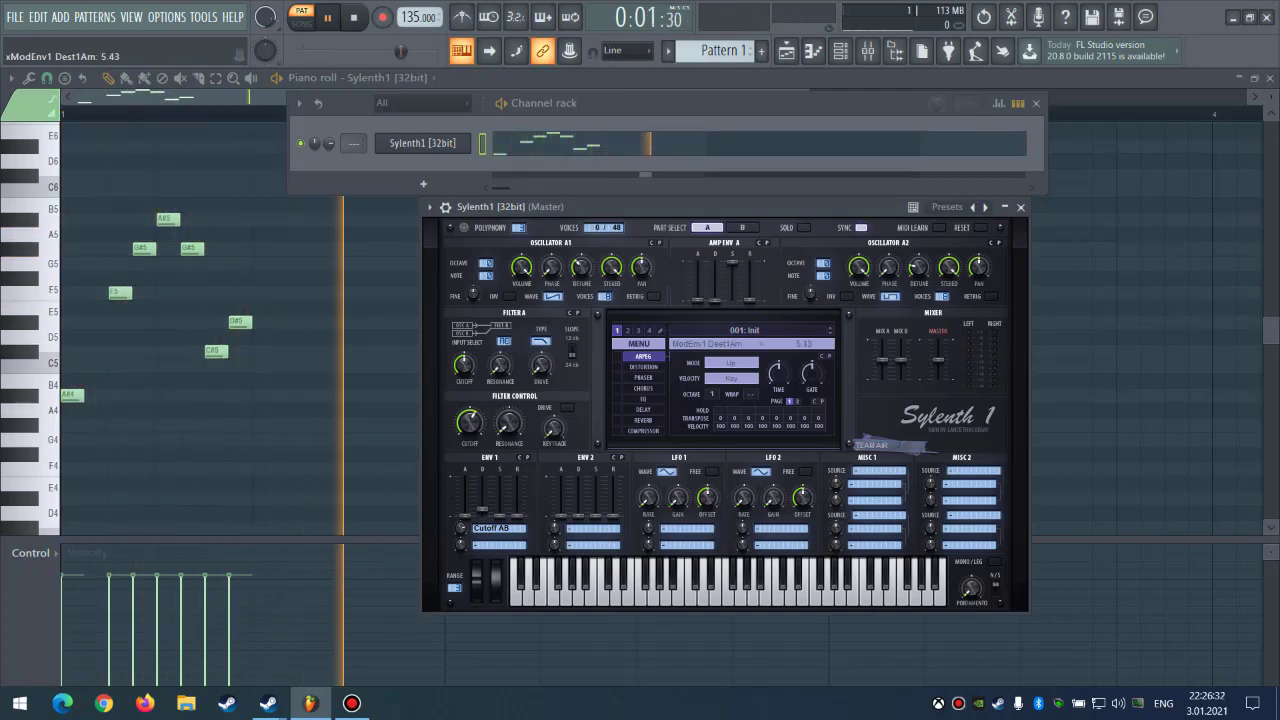
left_click_drag(469, 422, 469, 452)
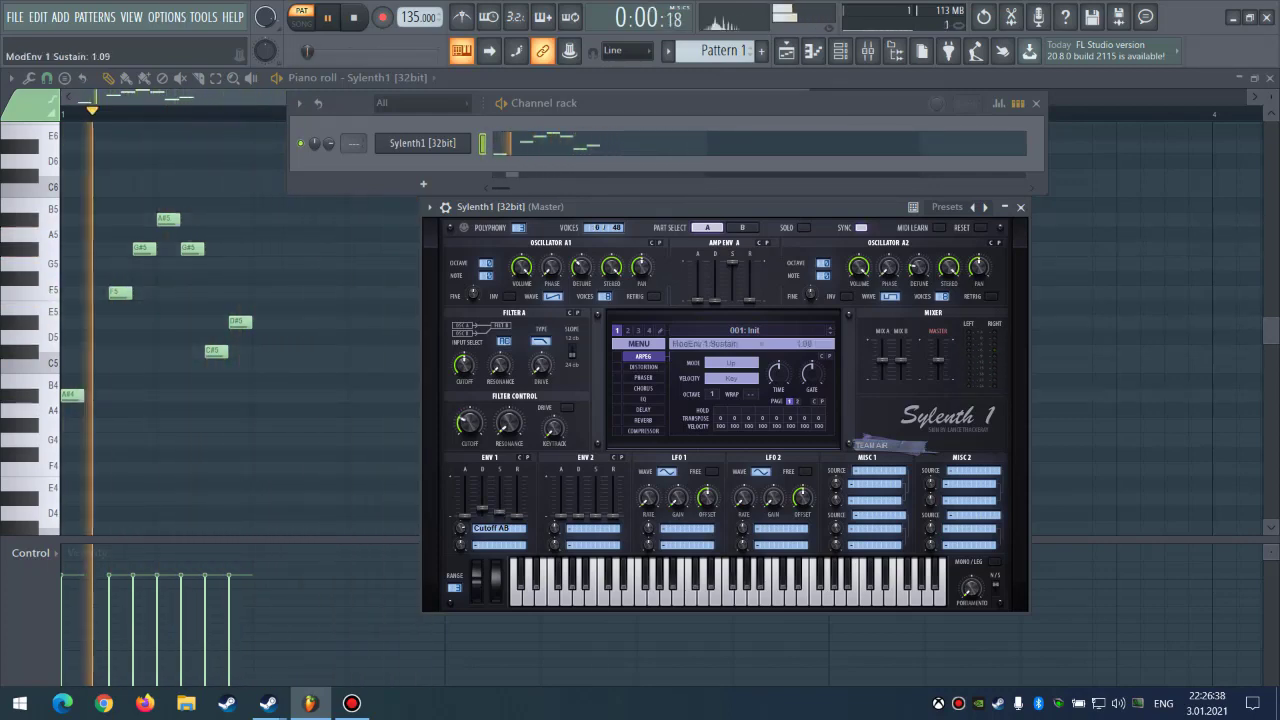
left_click_drag(499, 512, 499, 492)
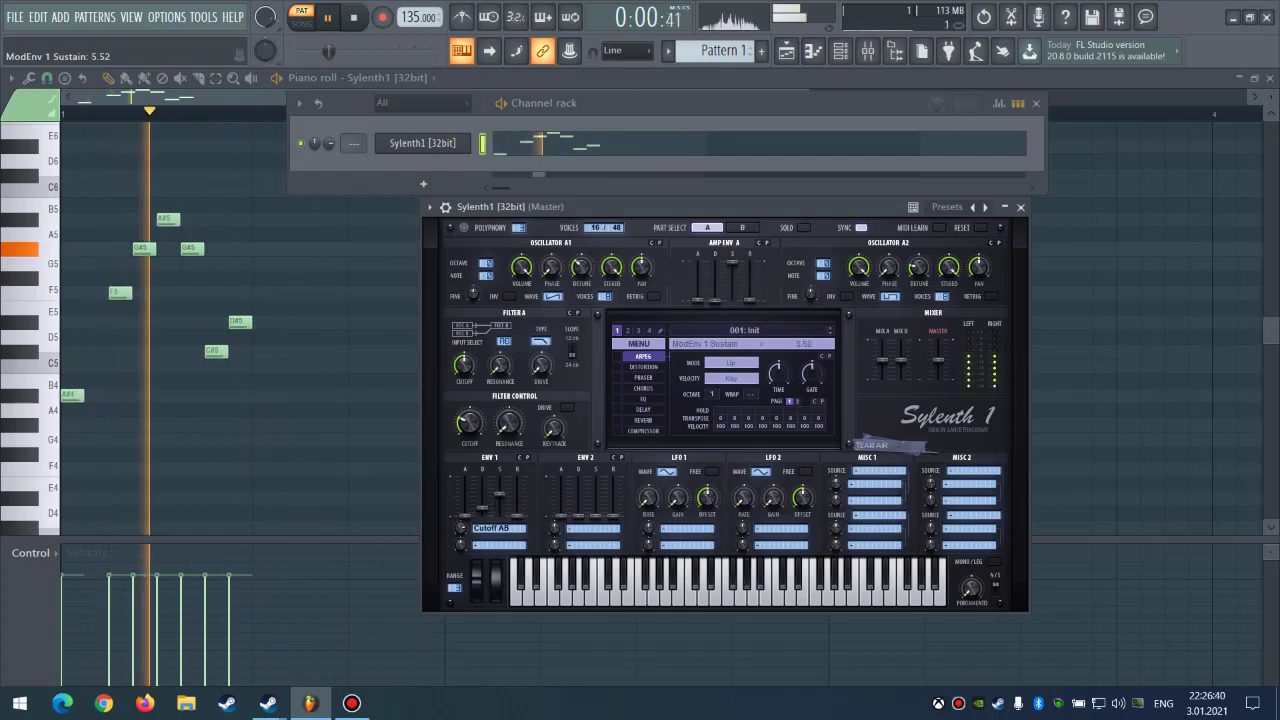
left_click_drag(469, 424, 469, 414)
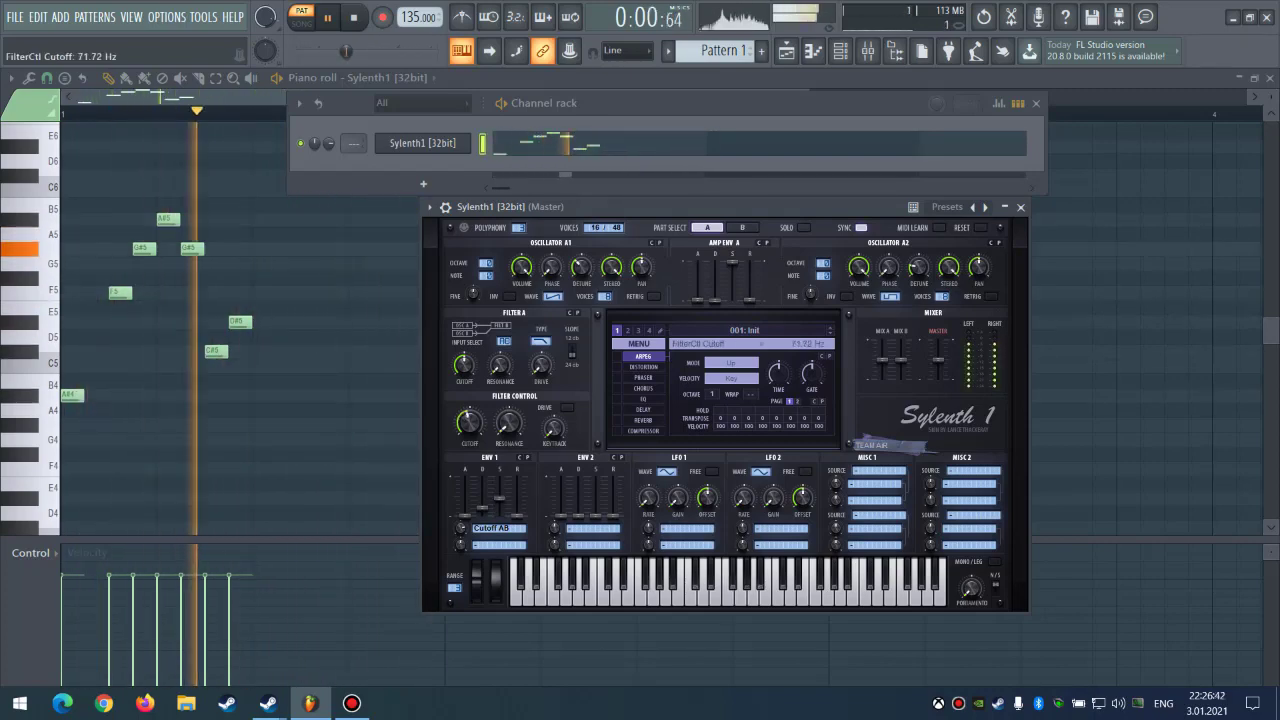
mouse_move(499, 494)
left_mouse_down()
mouse_move(484, 507)
mouse_move(499, 503)
left_mouse_up()
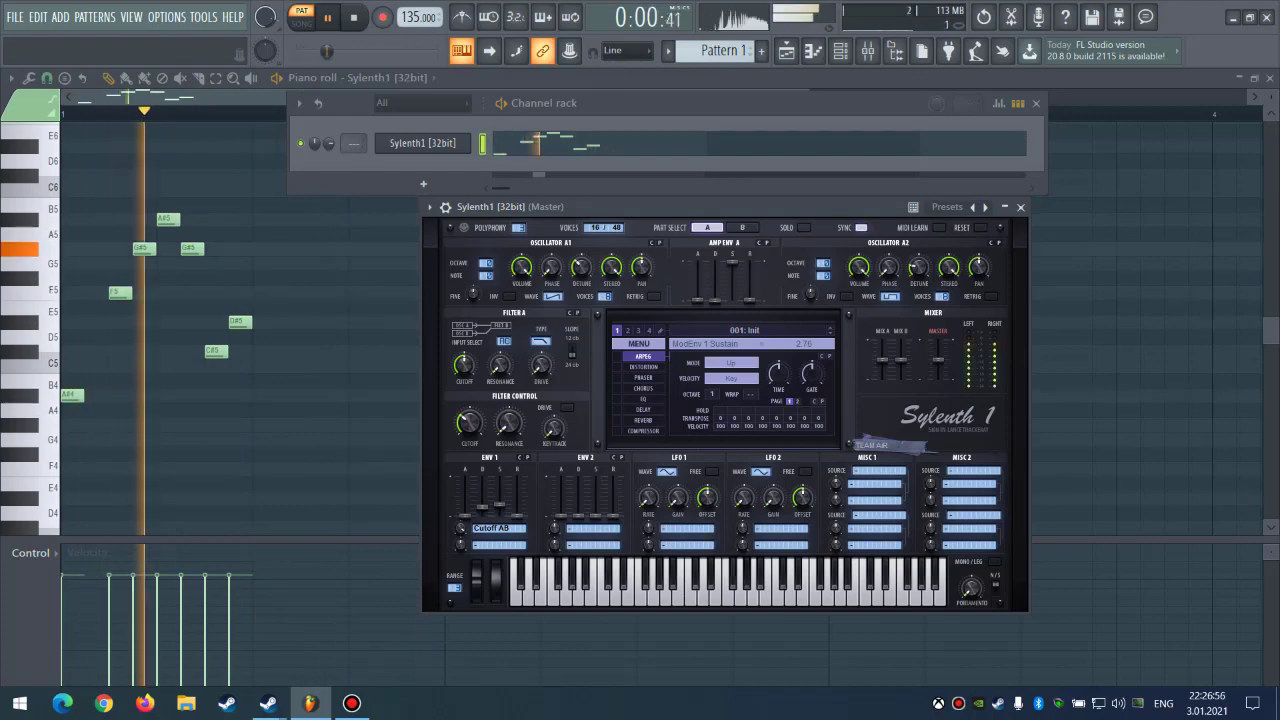
left_click_drag(469, 423, 469, 427)
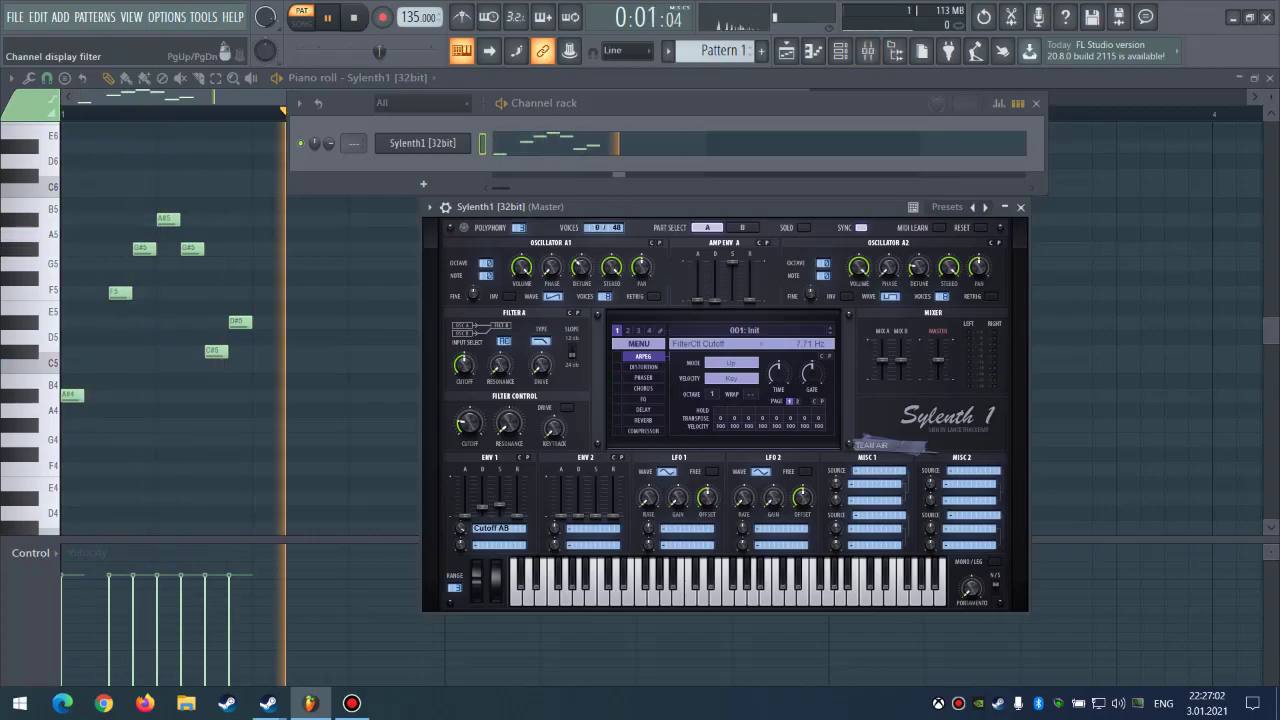
Step: Route Sylenth1 to mixer insert 1 and load Fruity Delay 3 in the track's first effect slot
key("Escape")
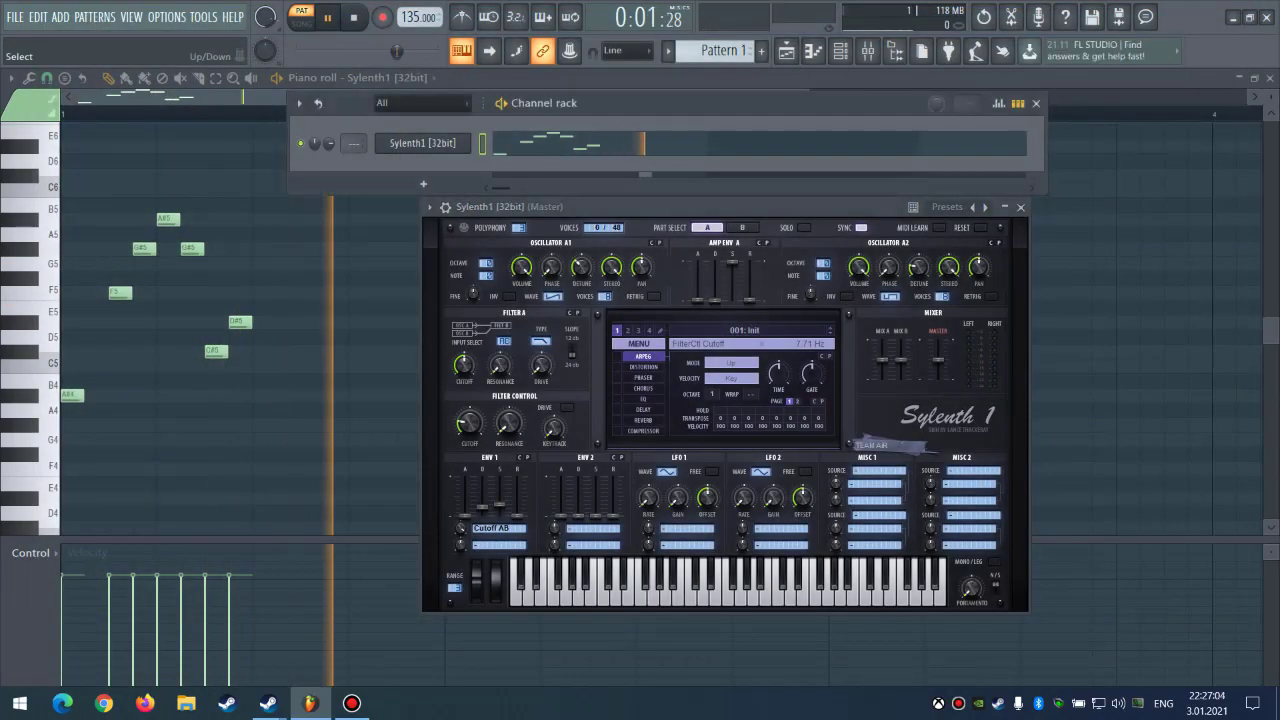
key("F9")
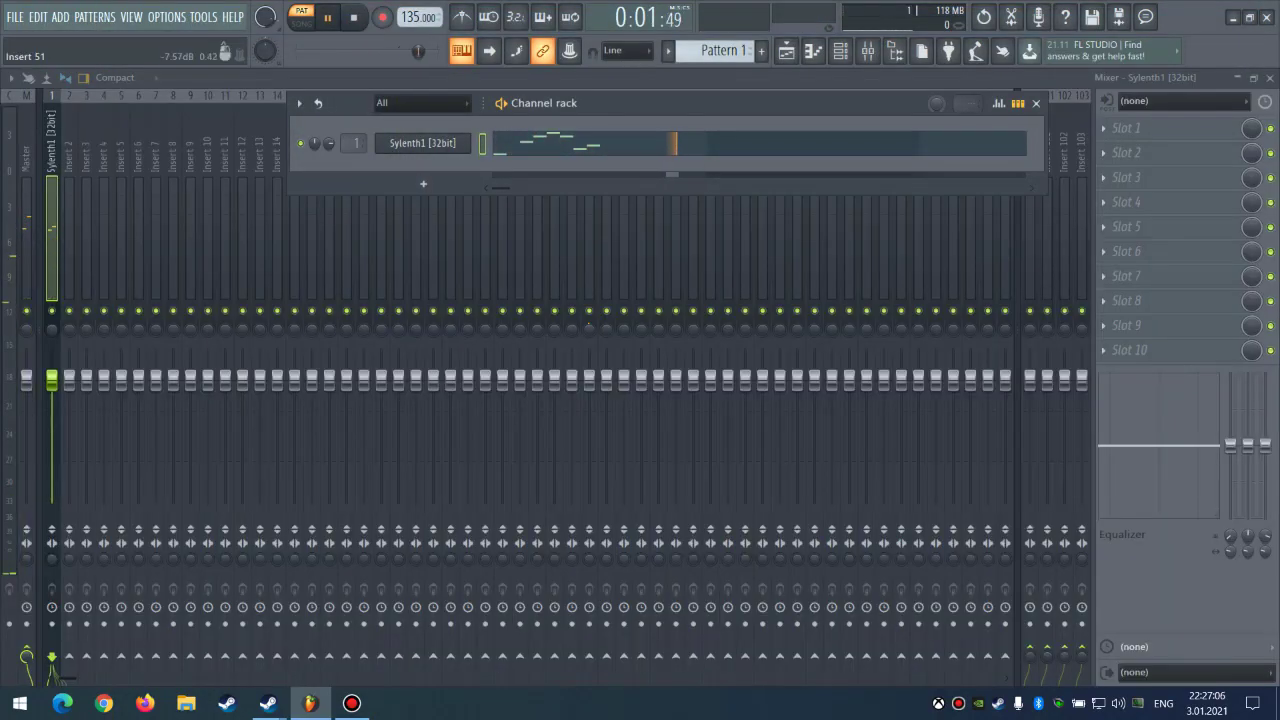
left_click(1110, 128)
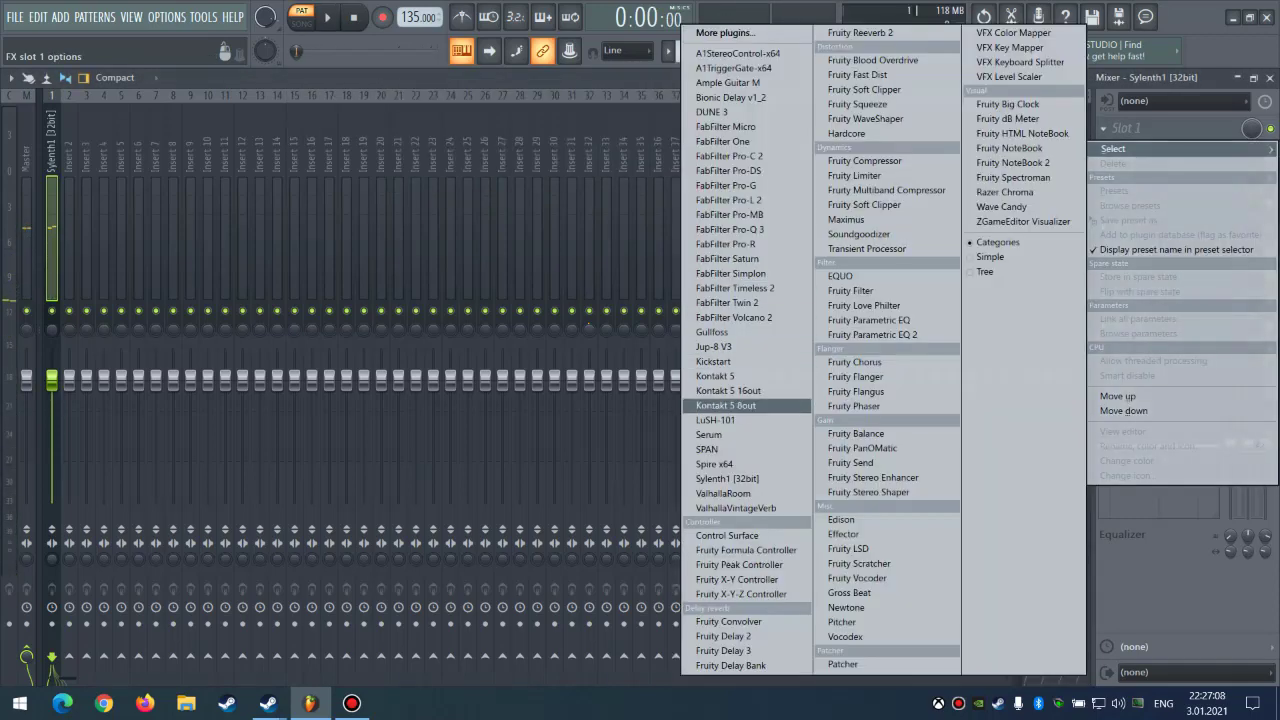
left_click(723, 650)
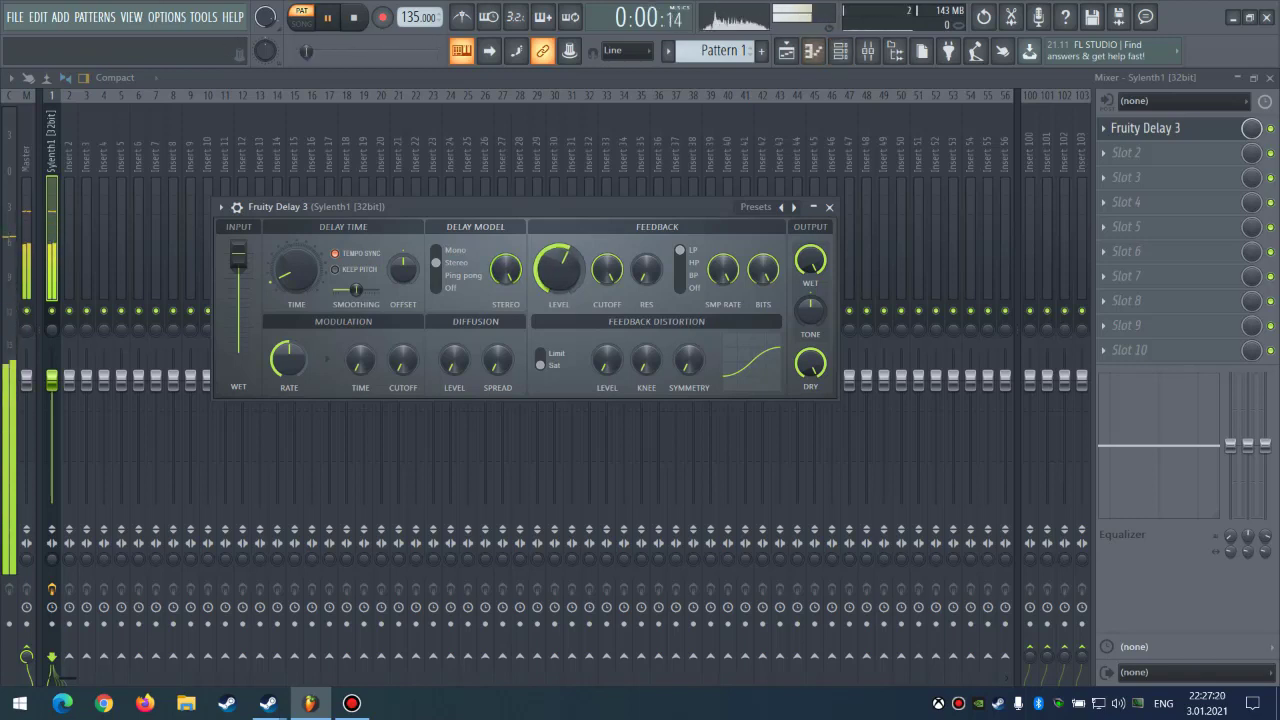
Step: Open the Sylenth1 piano roll to edit the melody in Pattern 1
key("F7")
scroll(640, 329, "down", 1)
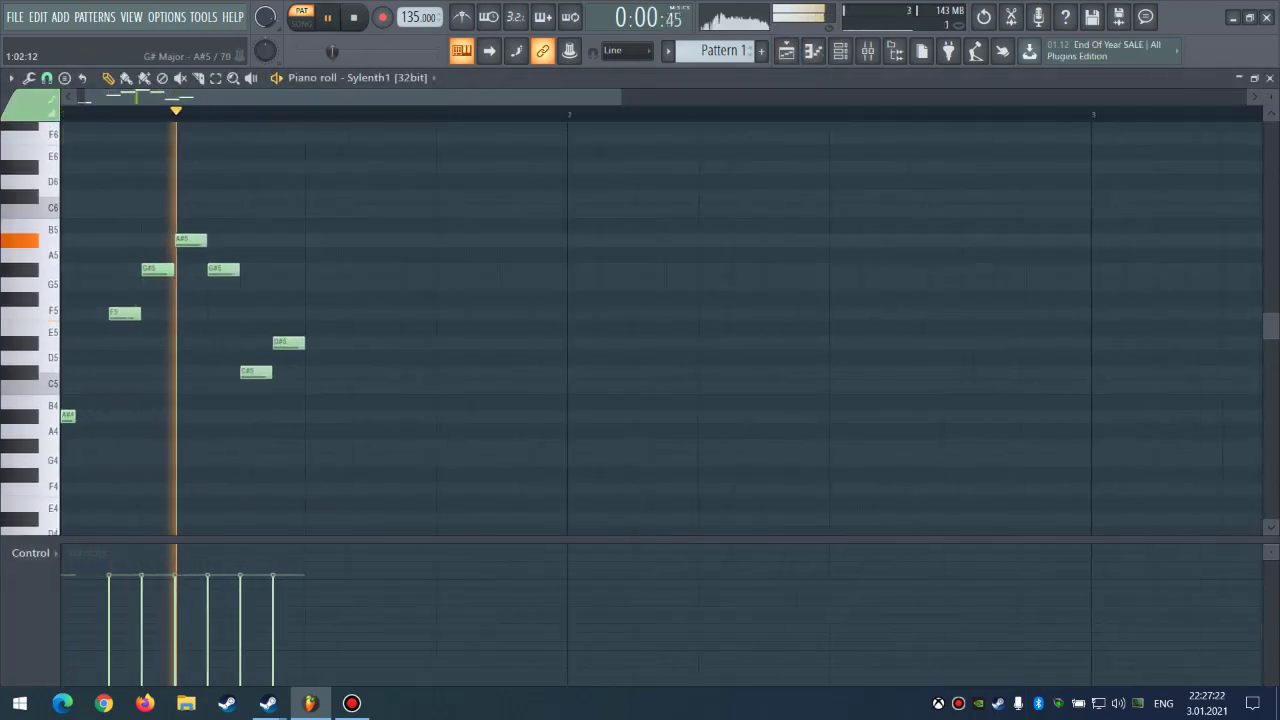
scroll(640, 329, "down", 1)
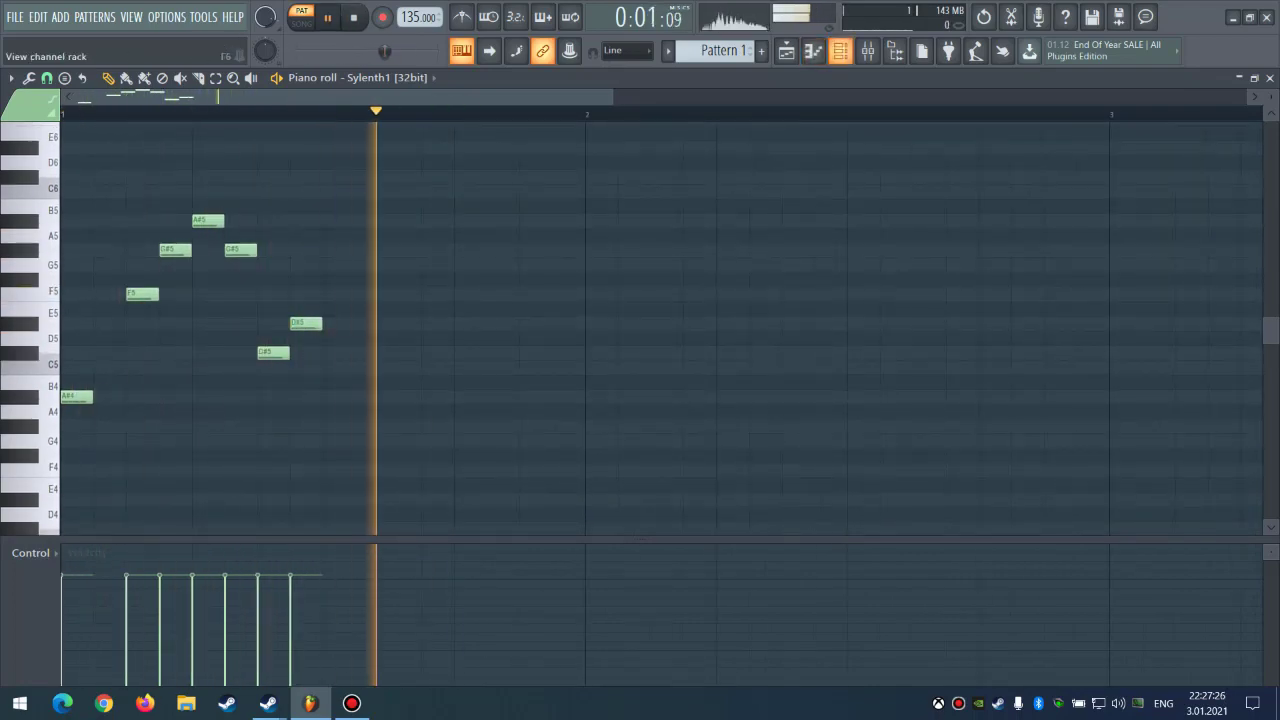
Step: Try replacing the melody with the rising notes F#4, A#4, F#5, A#5 and D#6
key("space")
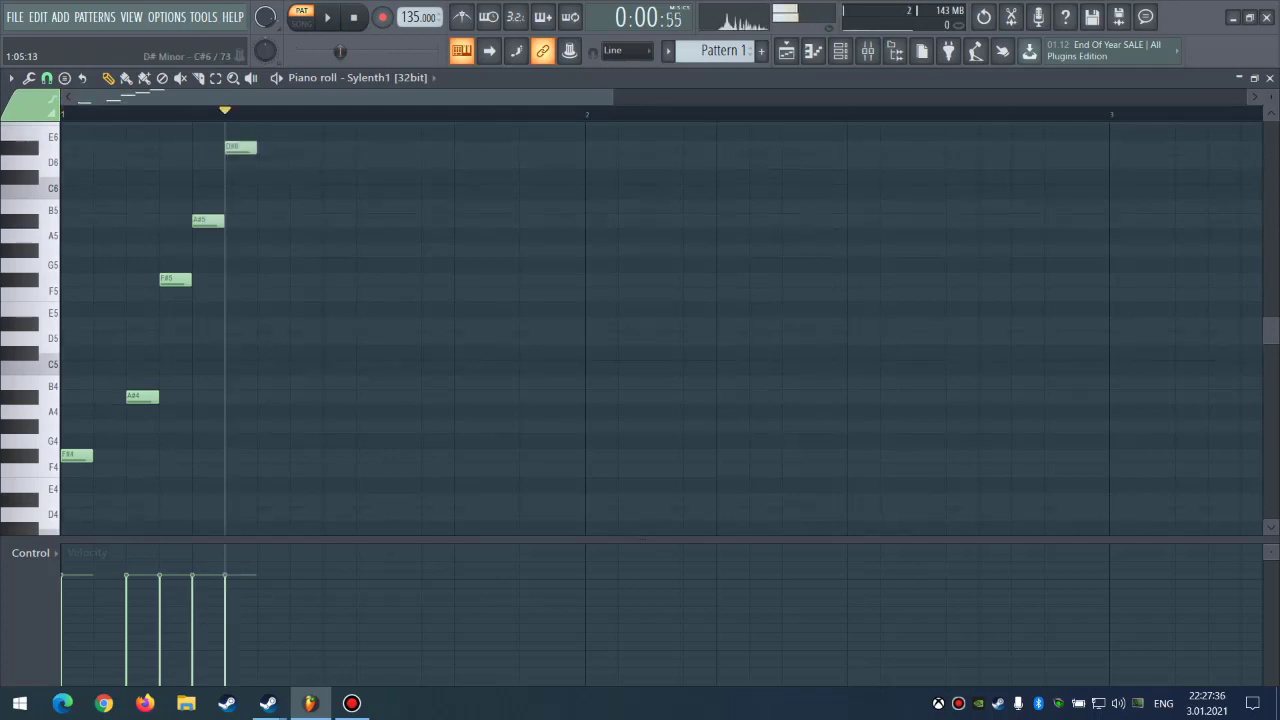
scroll(660, 330, "up", 1)
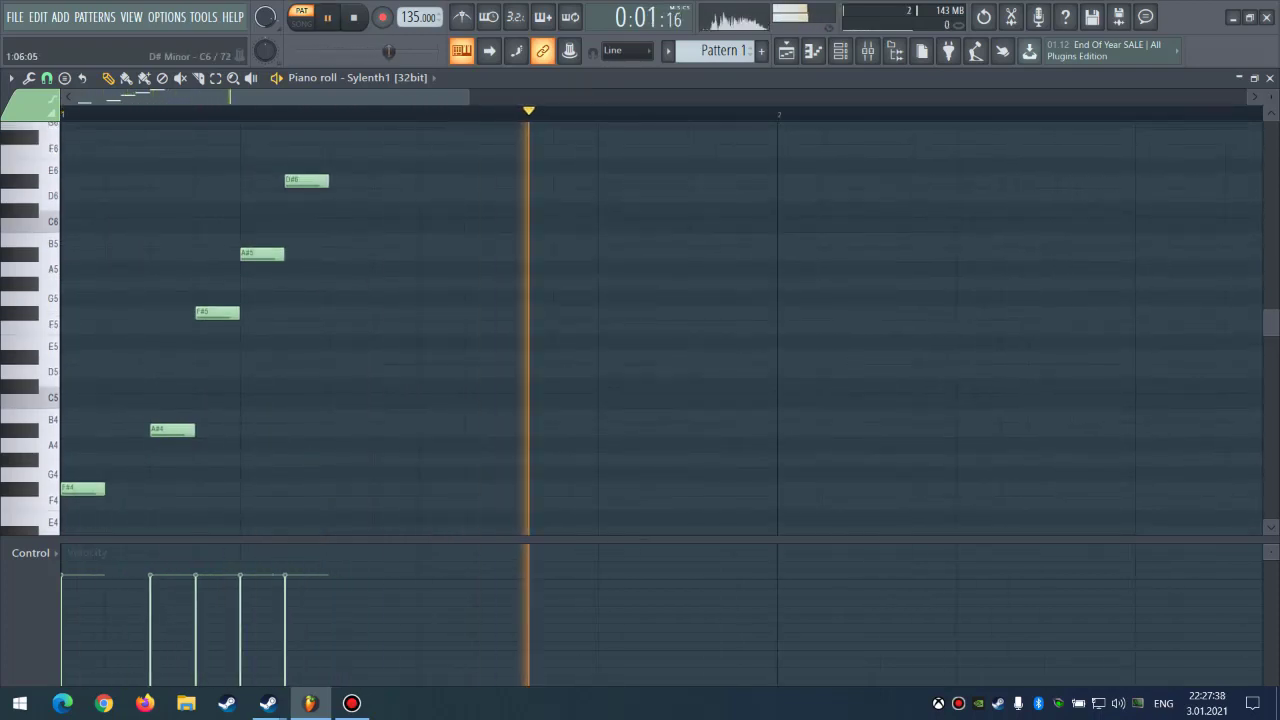
key("space")
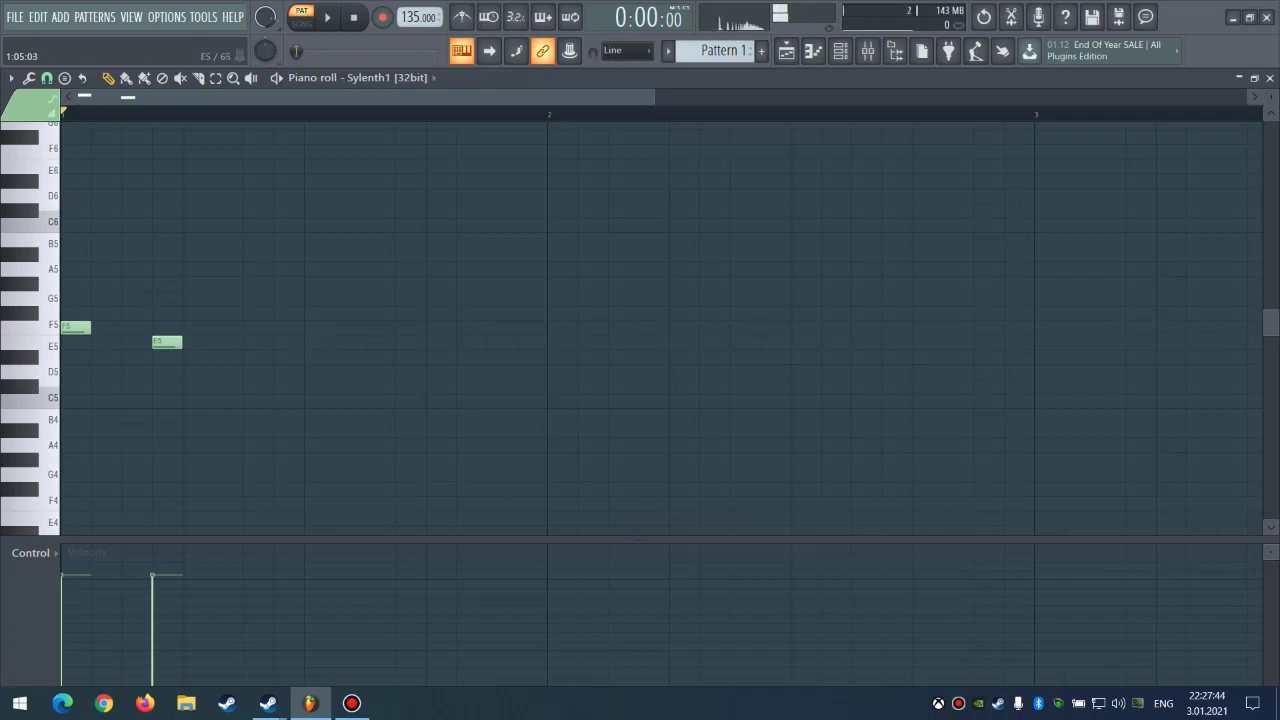
Step: Write a new bar 1 melody of sixteenth notes F5, G5, A#5, C6, D6, D5, F5, D5, A#4, G4 and A4, auditioning it repeatedly
key("space")
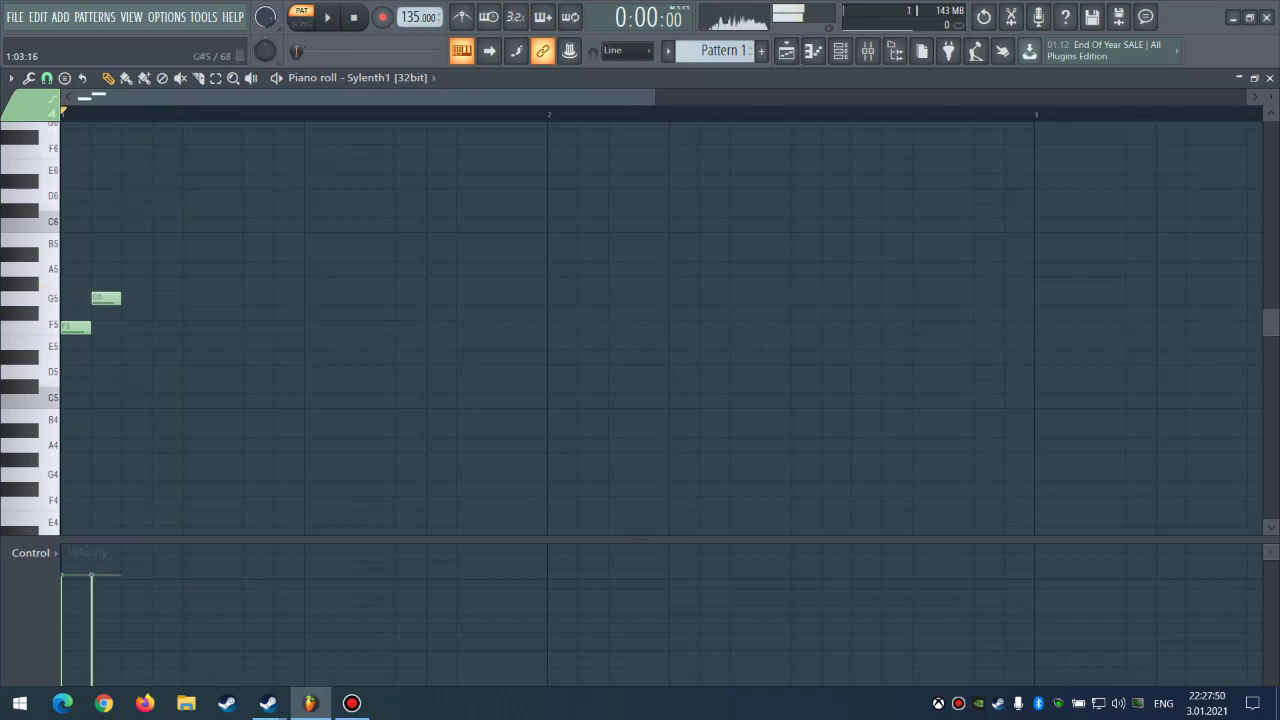
key("space")
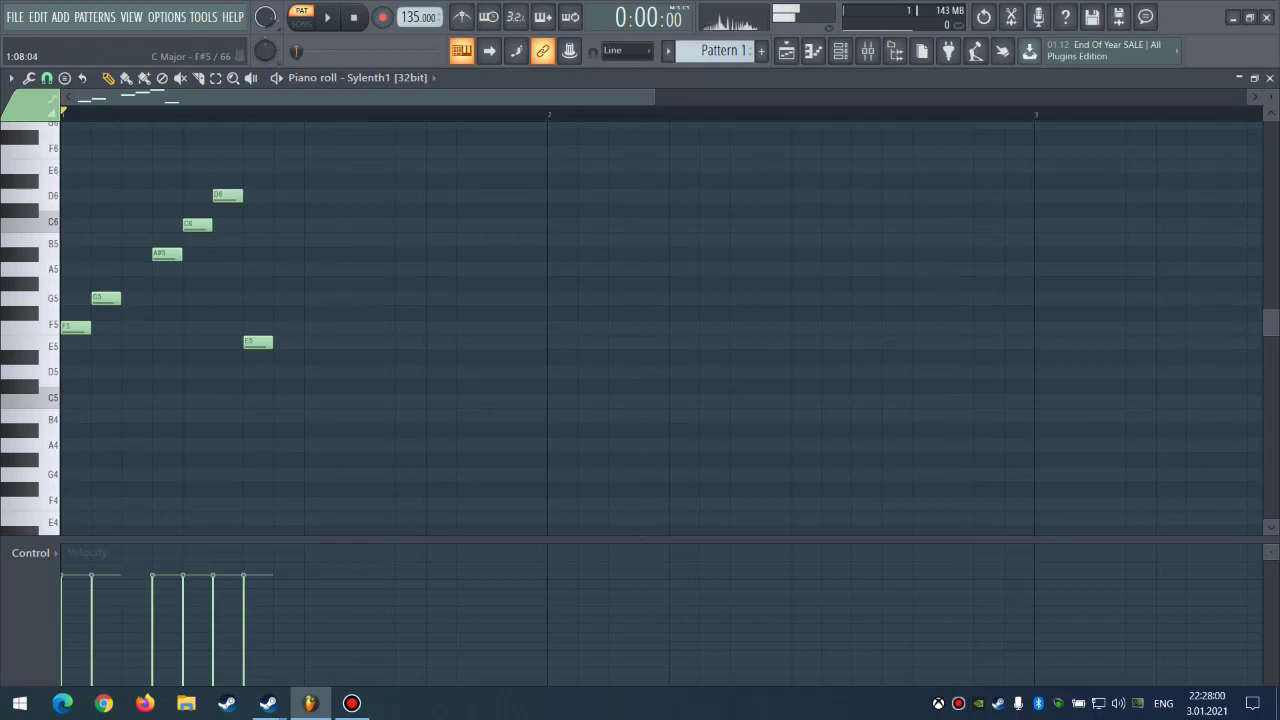
key("space")
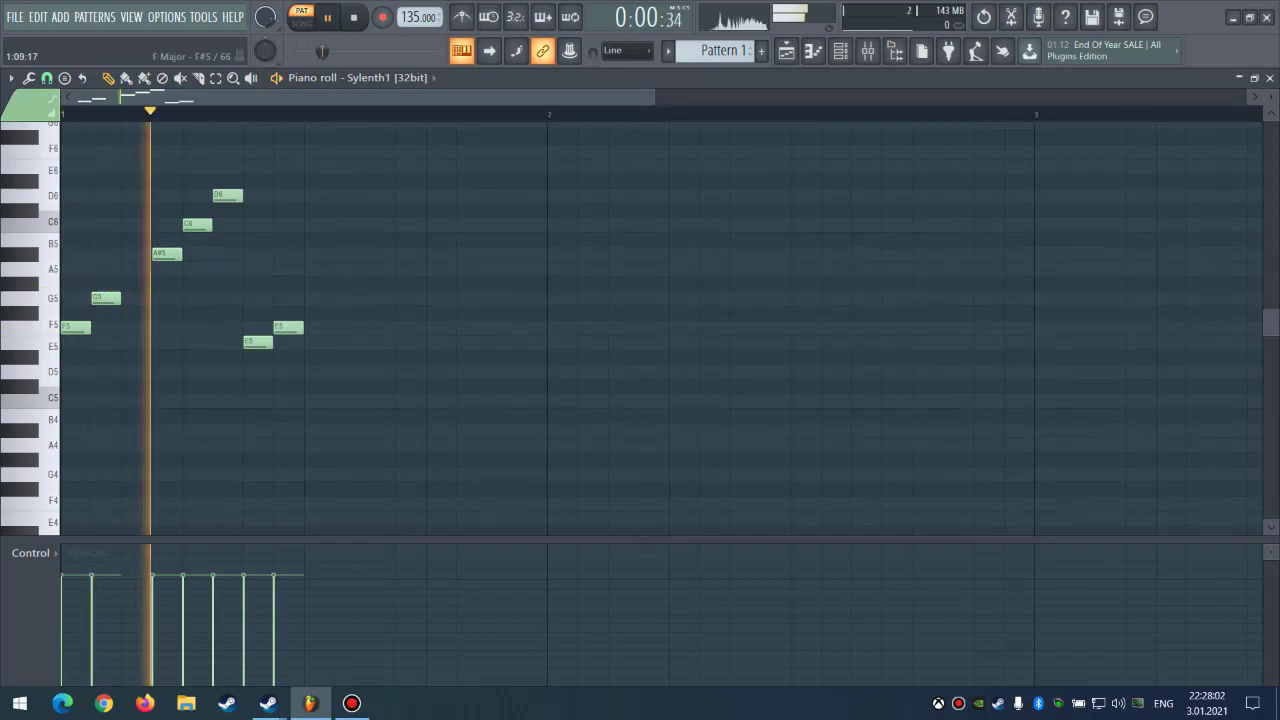
key("space")
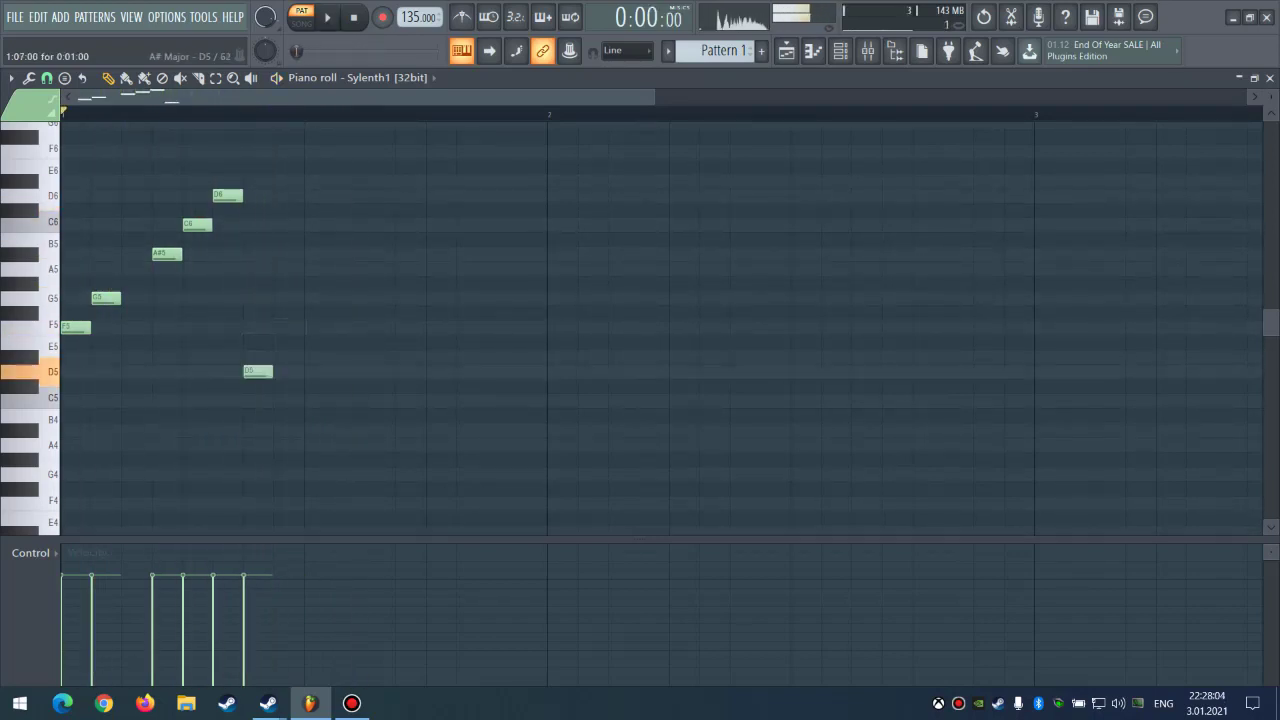
key("space")
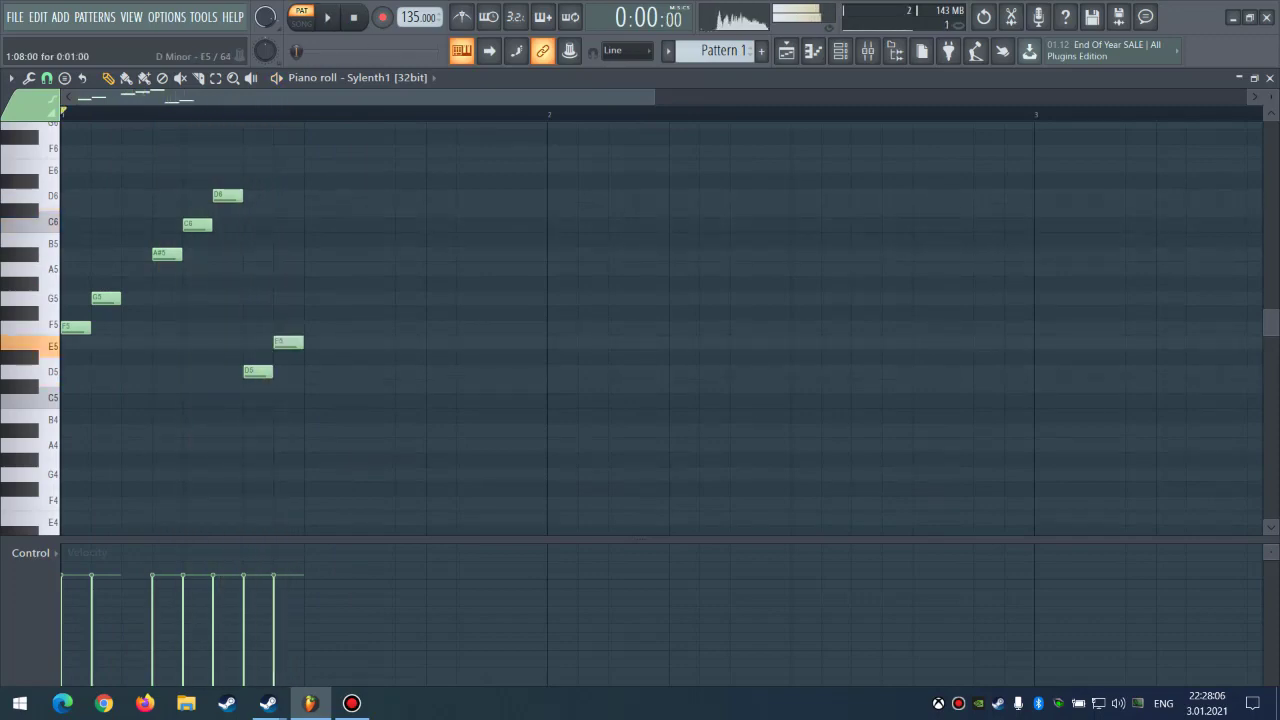
key("Page_Up")
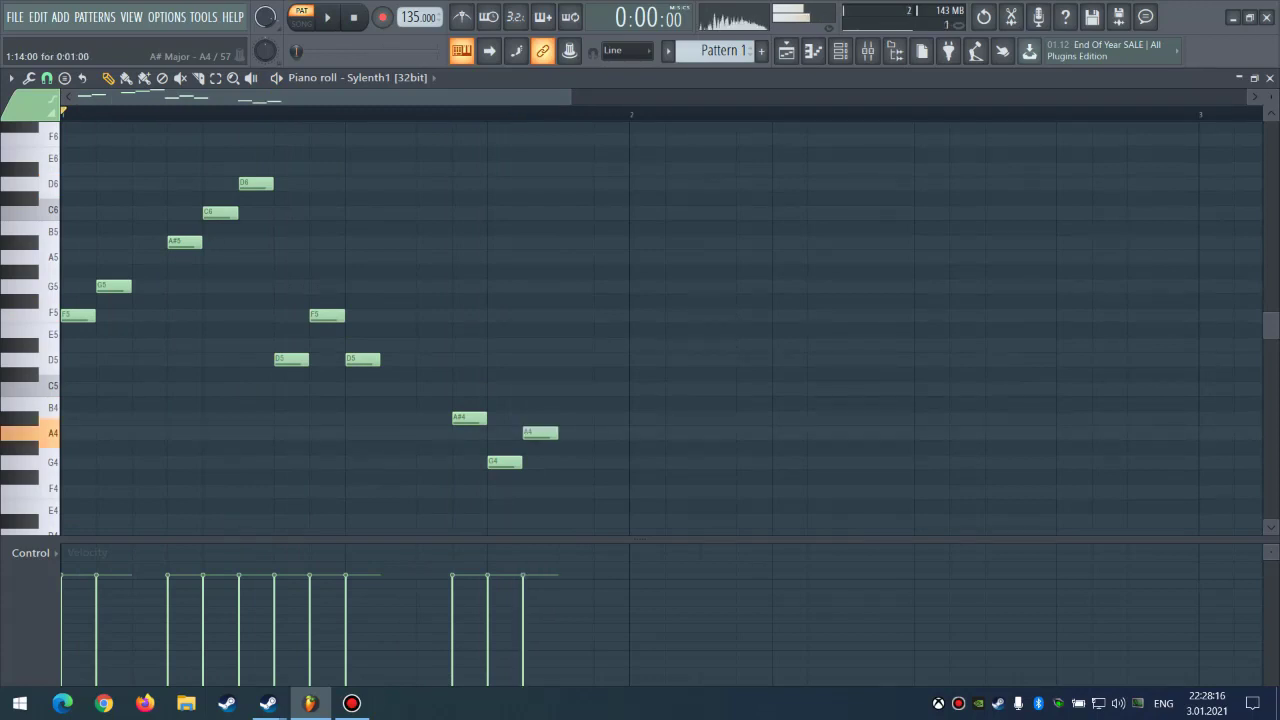
Step: Add A#4 and C5 as the last two sixteenth notes of bar 1
left_click(575, 418)
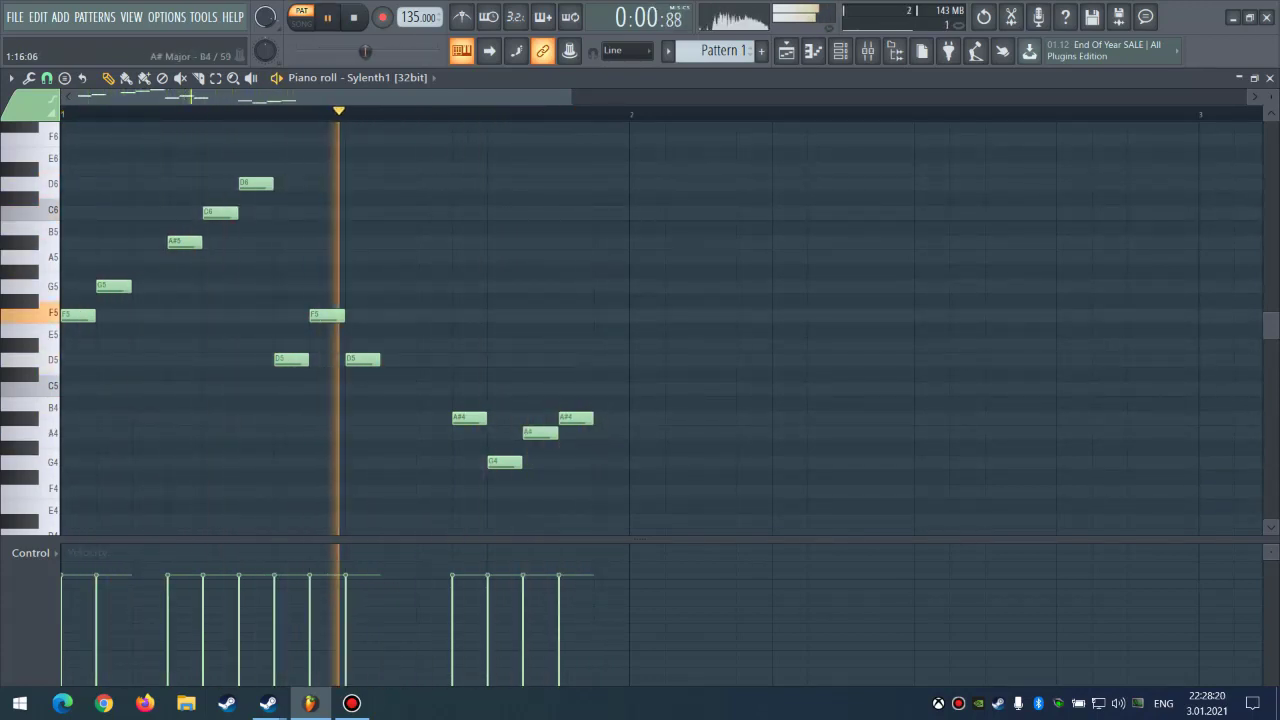
left_click(611, 388)
right_click(611, 388)
left_click(611, 388)
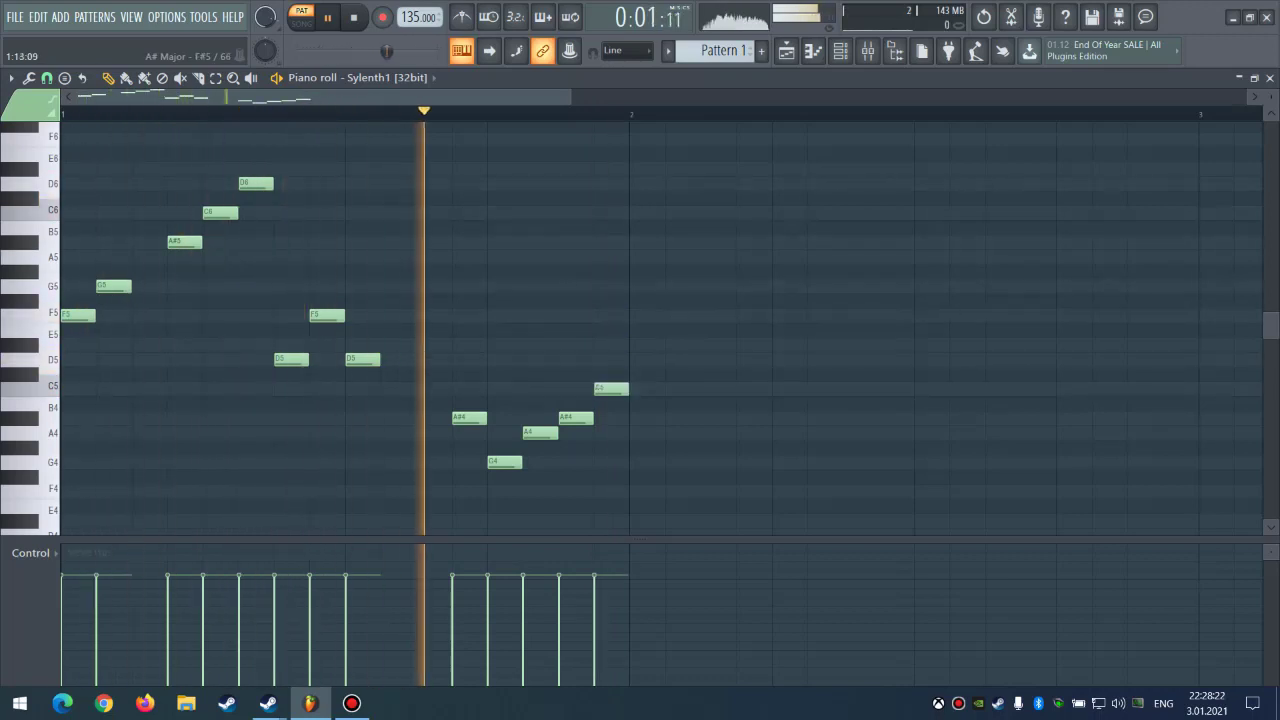
Step: Move the last sixteenth note of bar 1 up to D#6, trying other pitches on the way
scroll(187, 97, "up", 2)
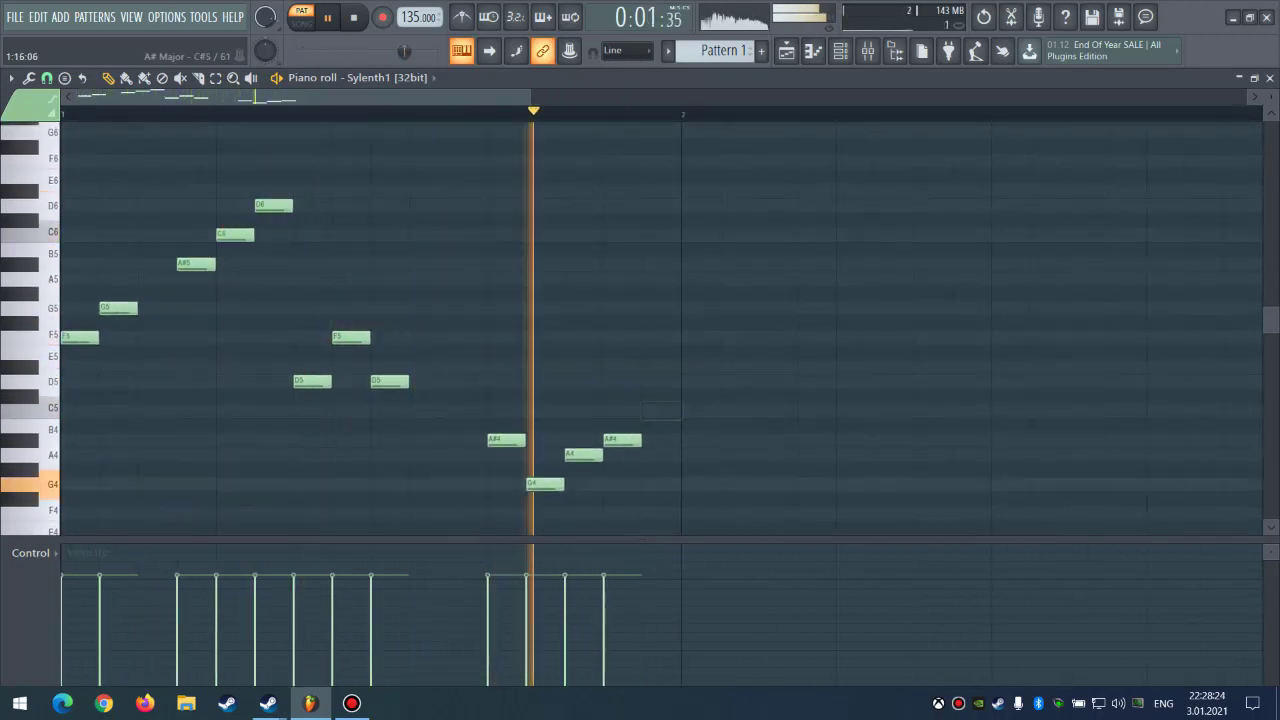
key("shift+Up")
key("shift+Up")
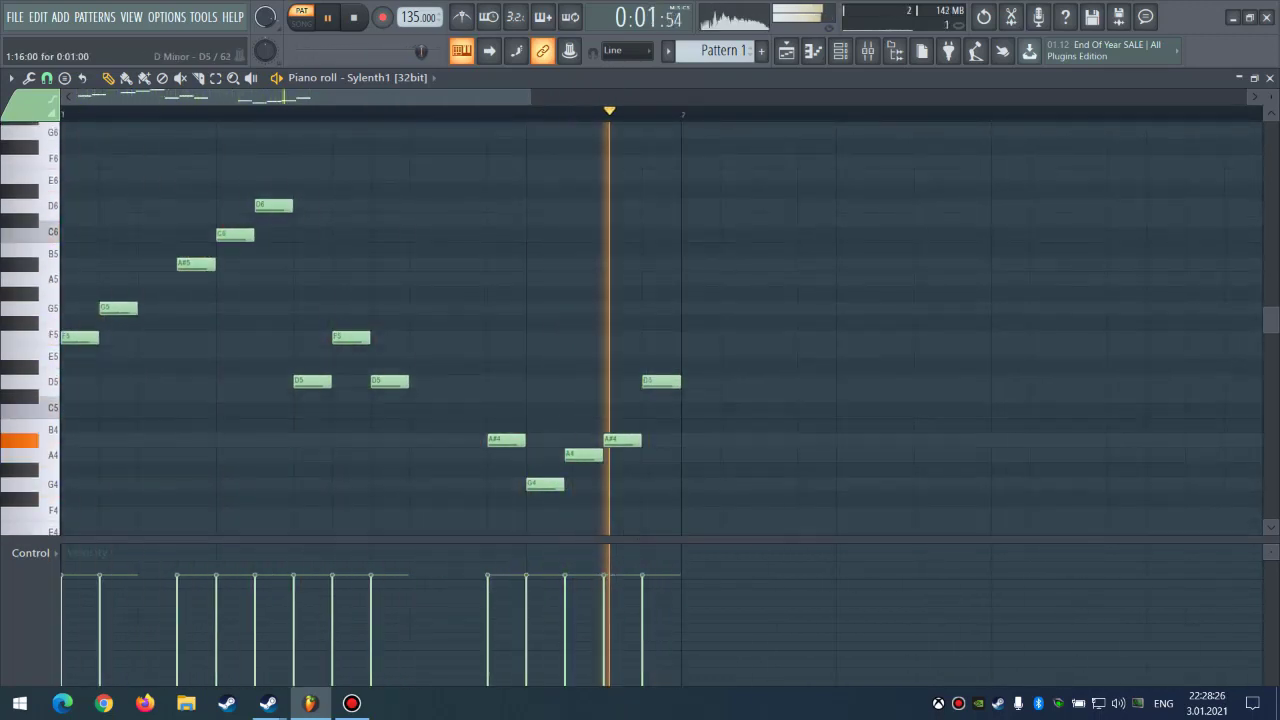
key("shift+Up")
key("shift+Up")
key("shift+Up")
key("shift+Up")
key("shift+Up")
key("shift+Up")
key("shift+Up")
key("shift+Up")
key("shift+Up")
key("shift+Up")
key("shift+Up")
key("shift+Up")
key("shift+Up")
key("shift+Up")
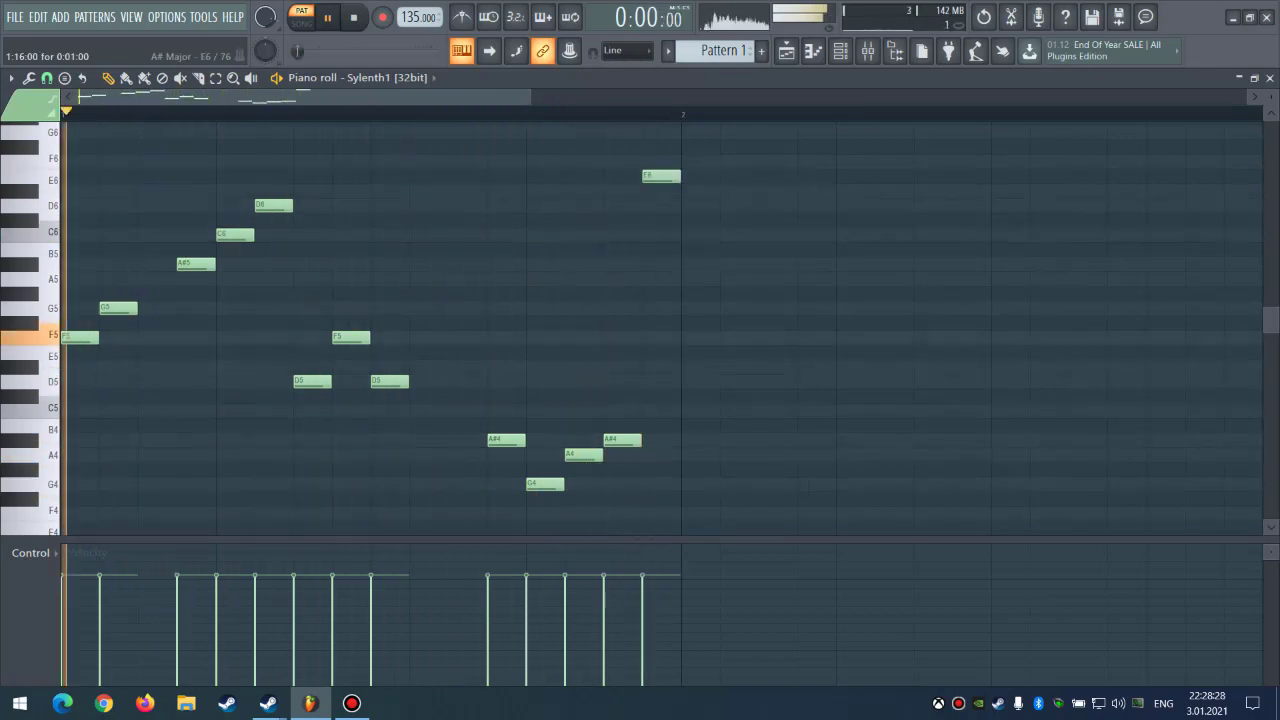
scroll(660, 330, "up", 2)
key("shift+Down")
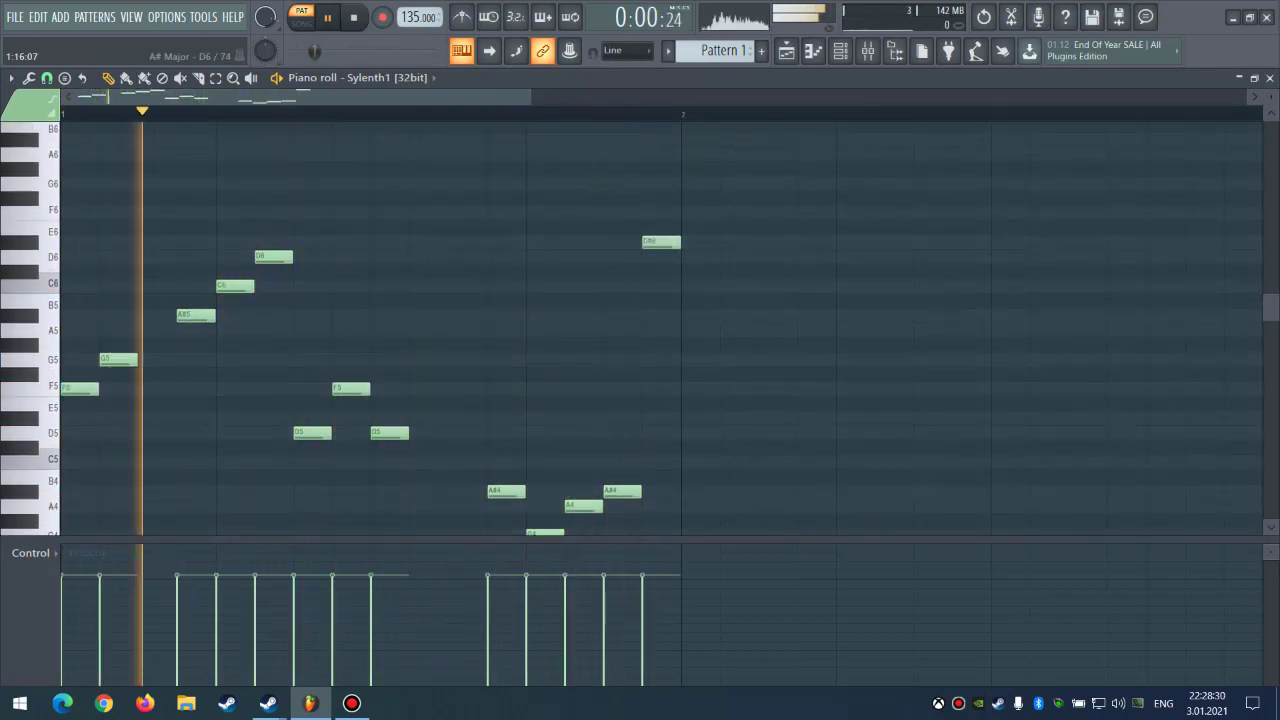
Step: Lower the last sixteenth note of bar 1 to D6
key("shift+Down")
scroll(660, 330, "down", 1)
scroll(660, 330, "up", 1)
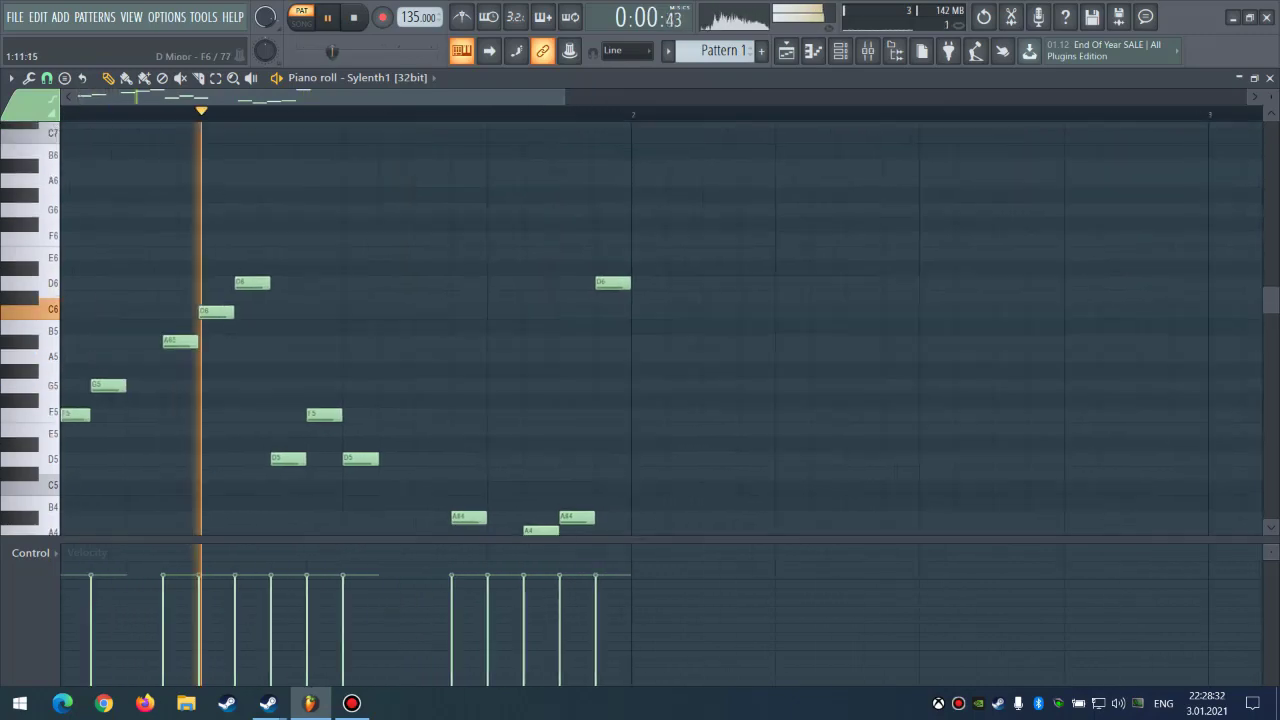
scroll(660, 330, "down", 1)
scroll(660, 330, "down", 5)
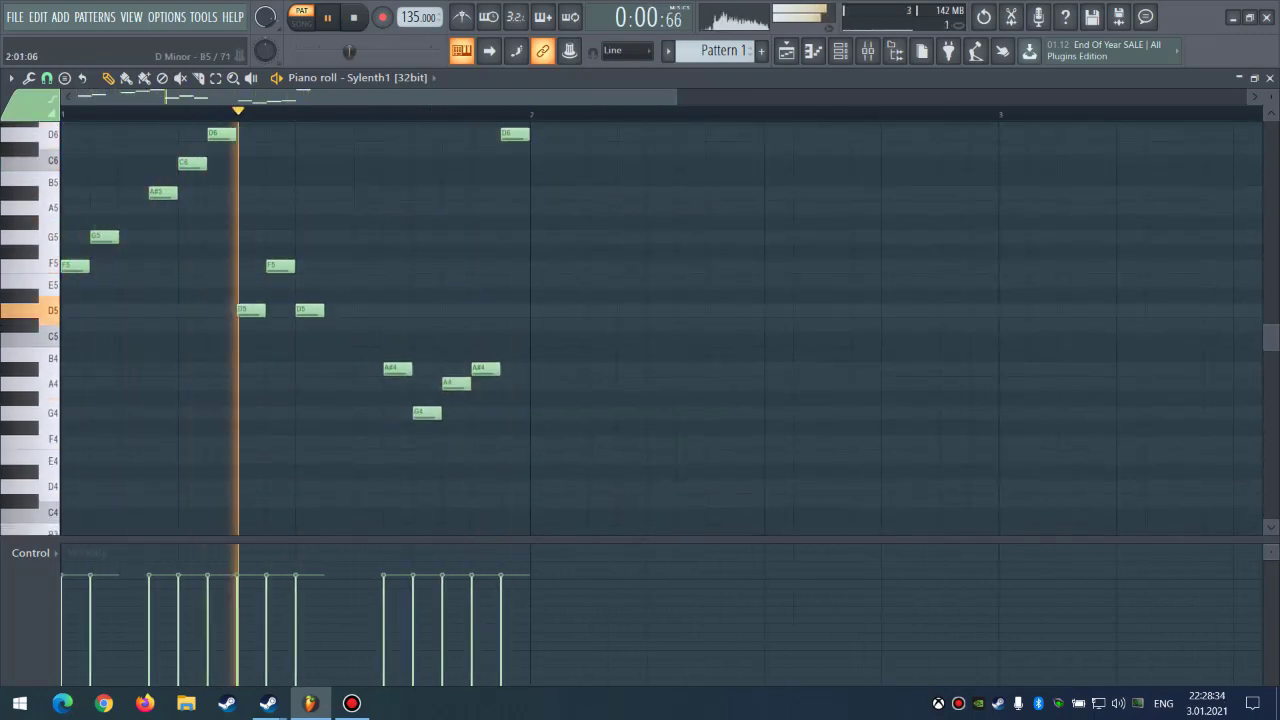
scroll(660, 330, "up", 1)
Step: Open the Sylenth1 editor, switch oscillator A2 to a triangle wave and adjust its voices and detune
key("F6")
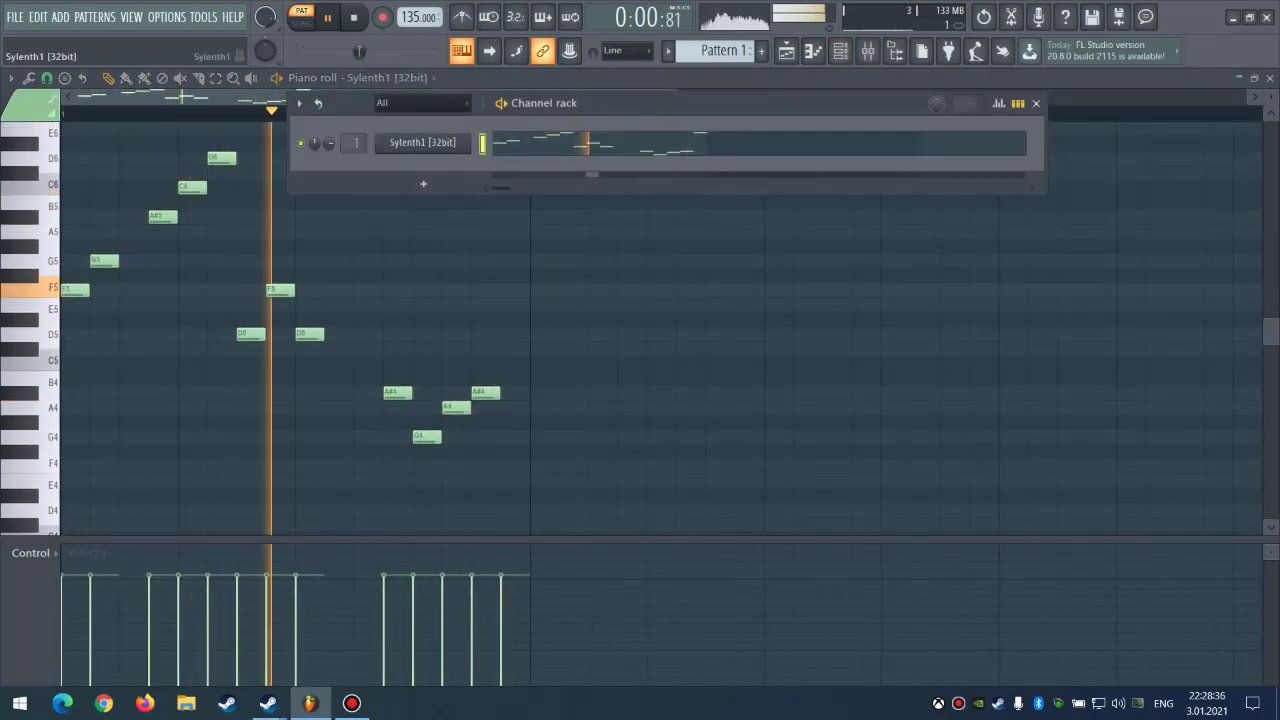
left_click(422, 142)
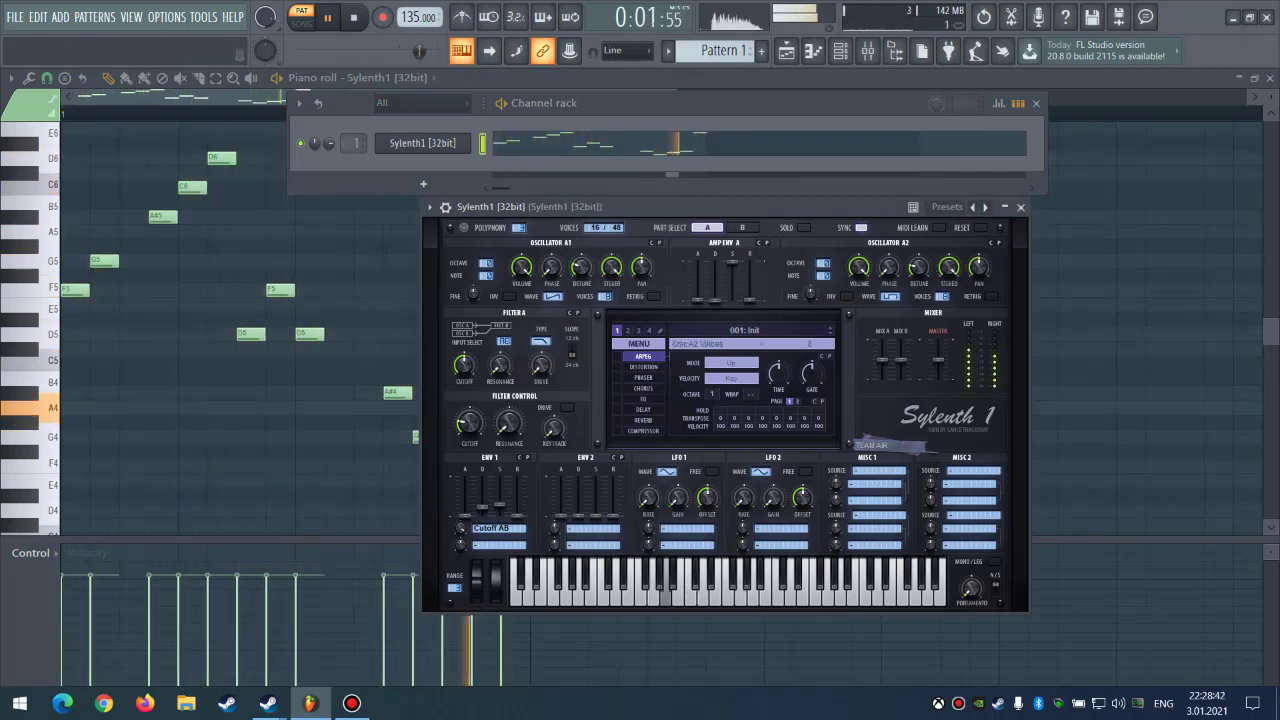
scroll(942, 296, "down", 6)
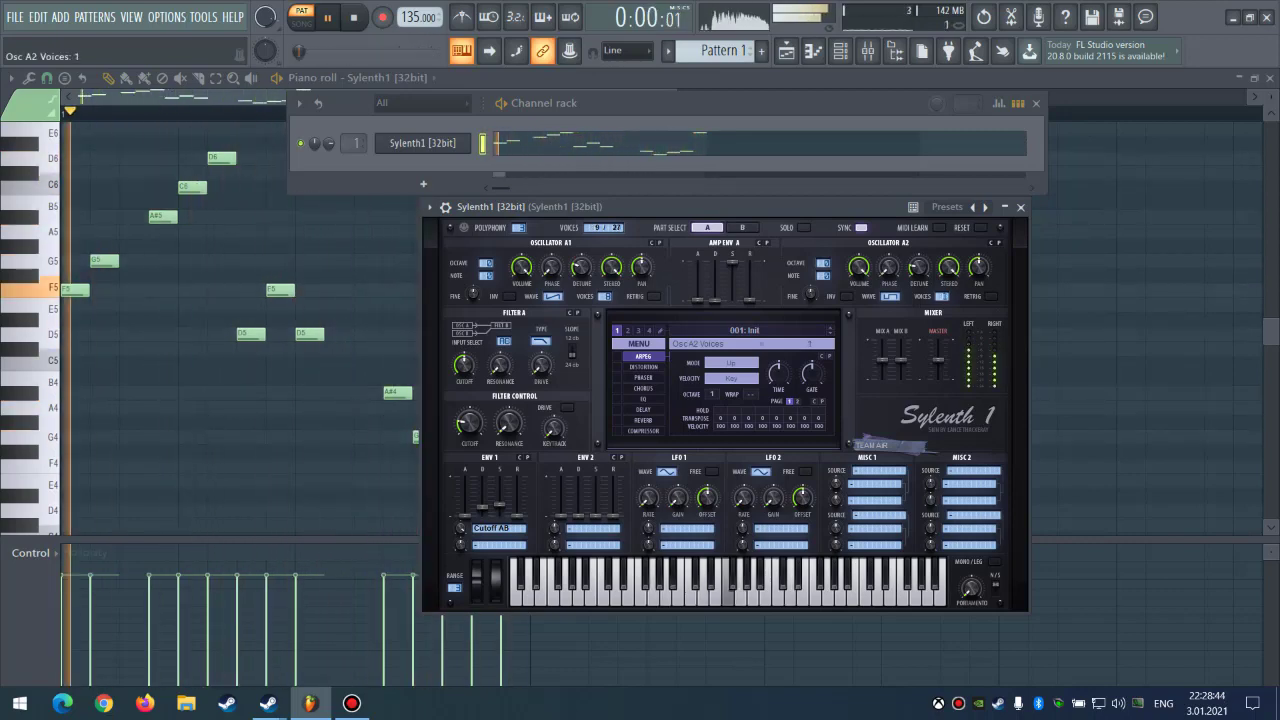
scroll(889, 296, "down", 1)
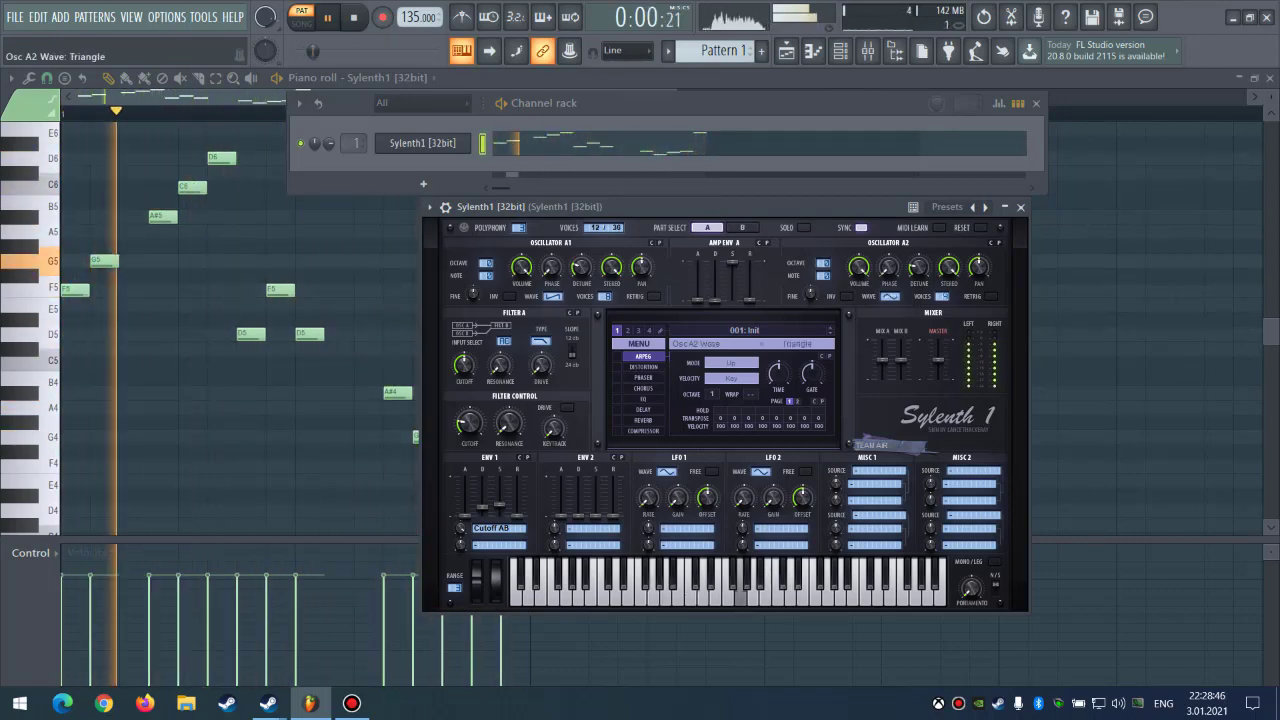
scroll(918, 266, "up", 2)
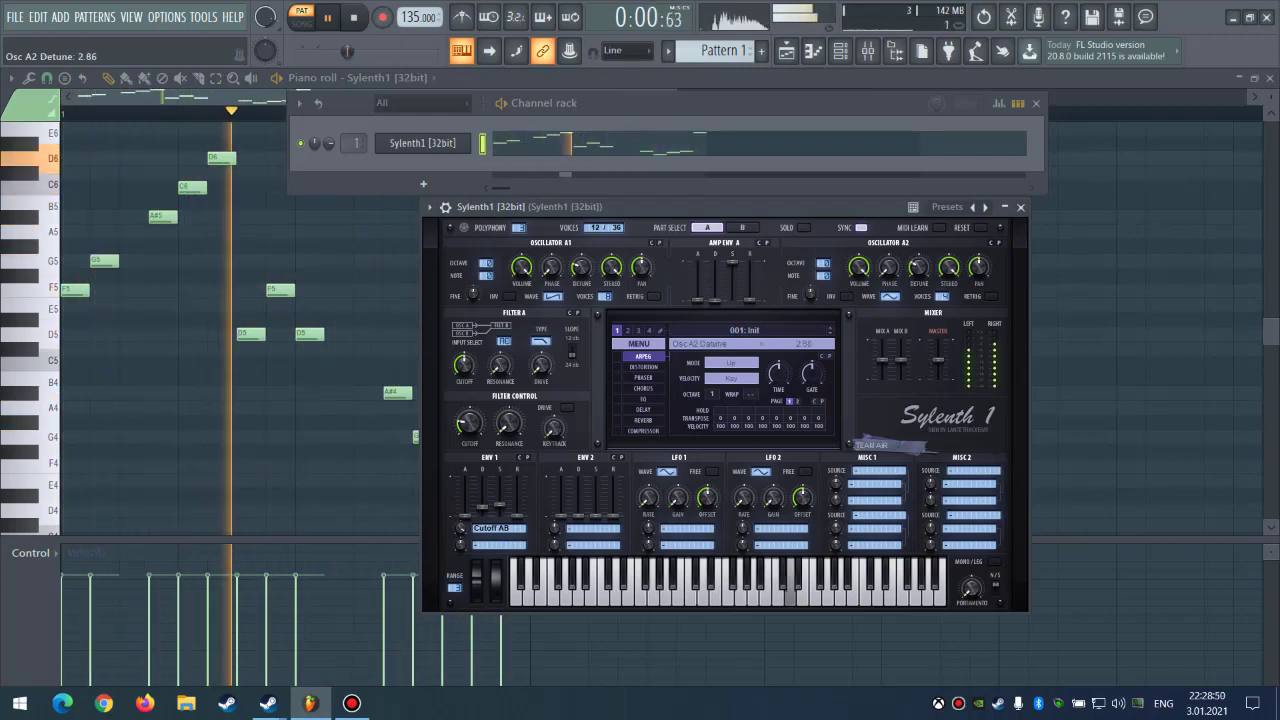
Step: Try oscillator A2 at octave 2 and return it to octave 0
scroll(823, 263, "up", 2)
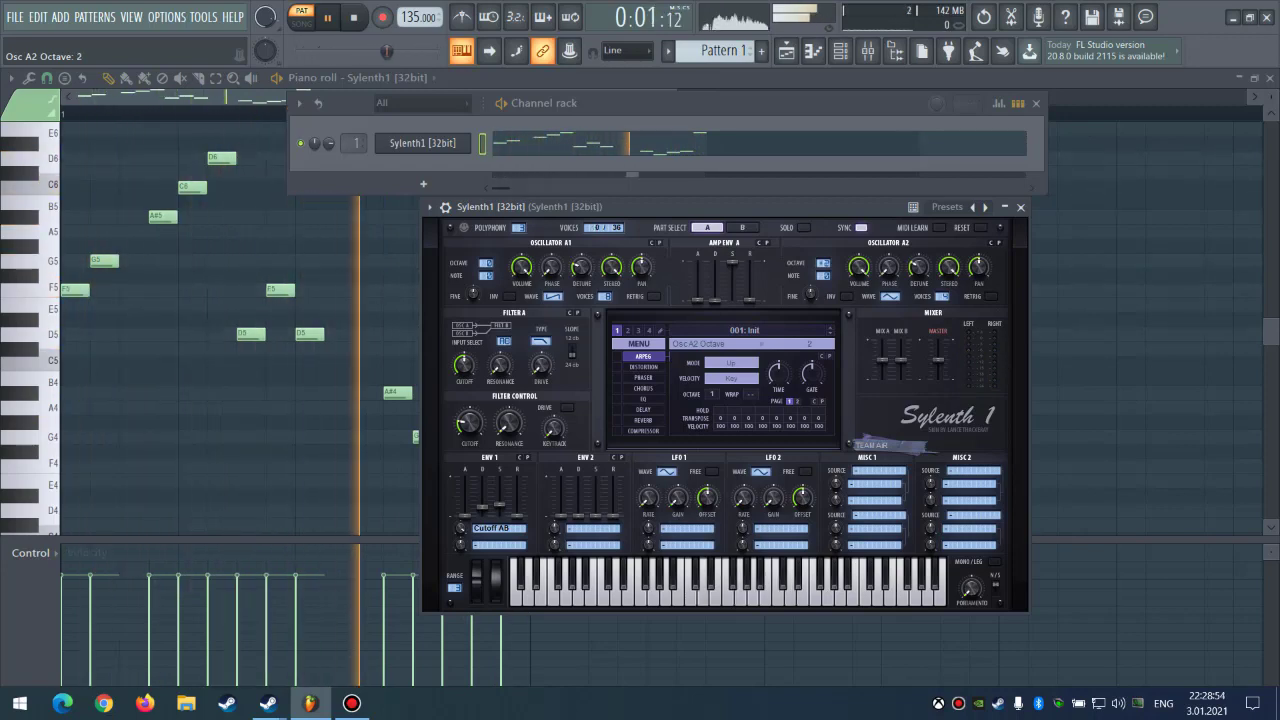
scroll(823, 263, "down", 1)
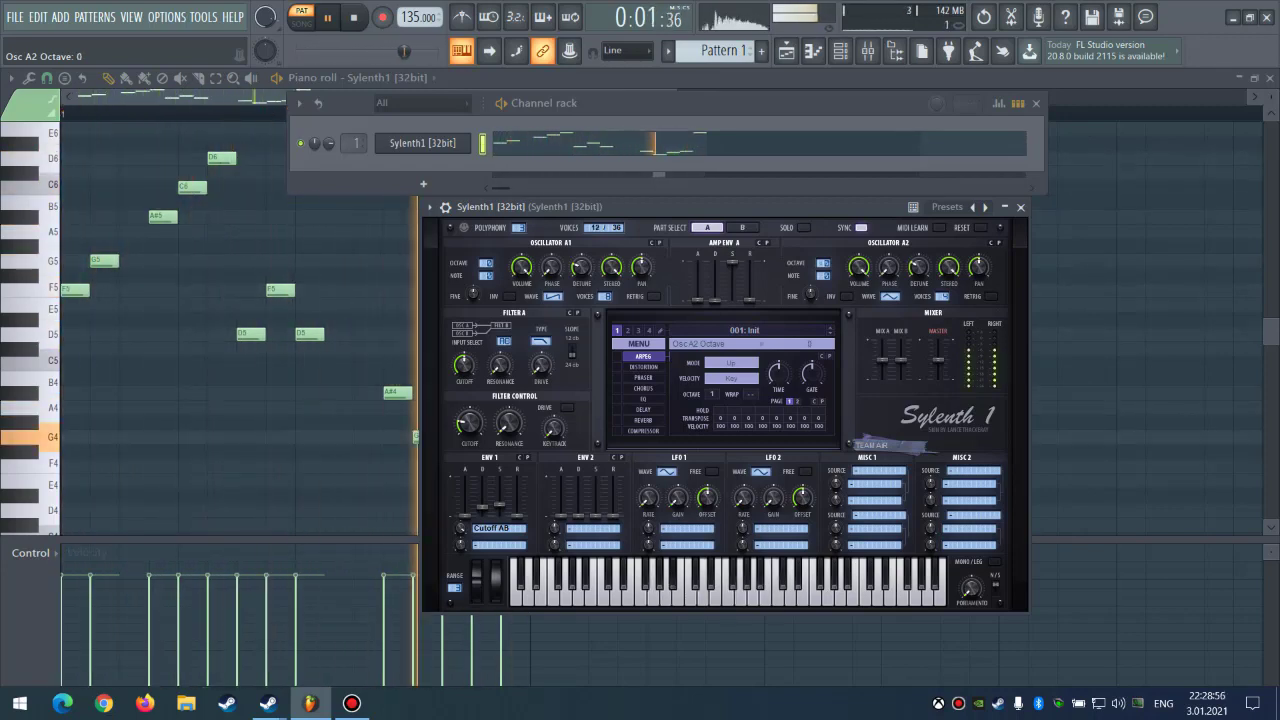
scroll(823, 263, "up", 1)
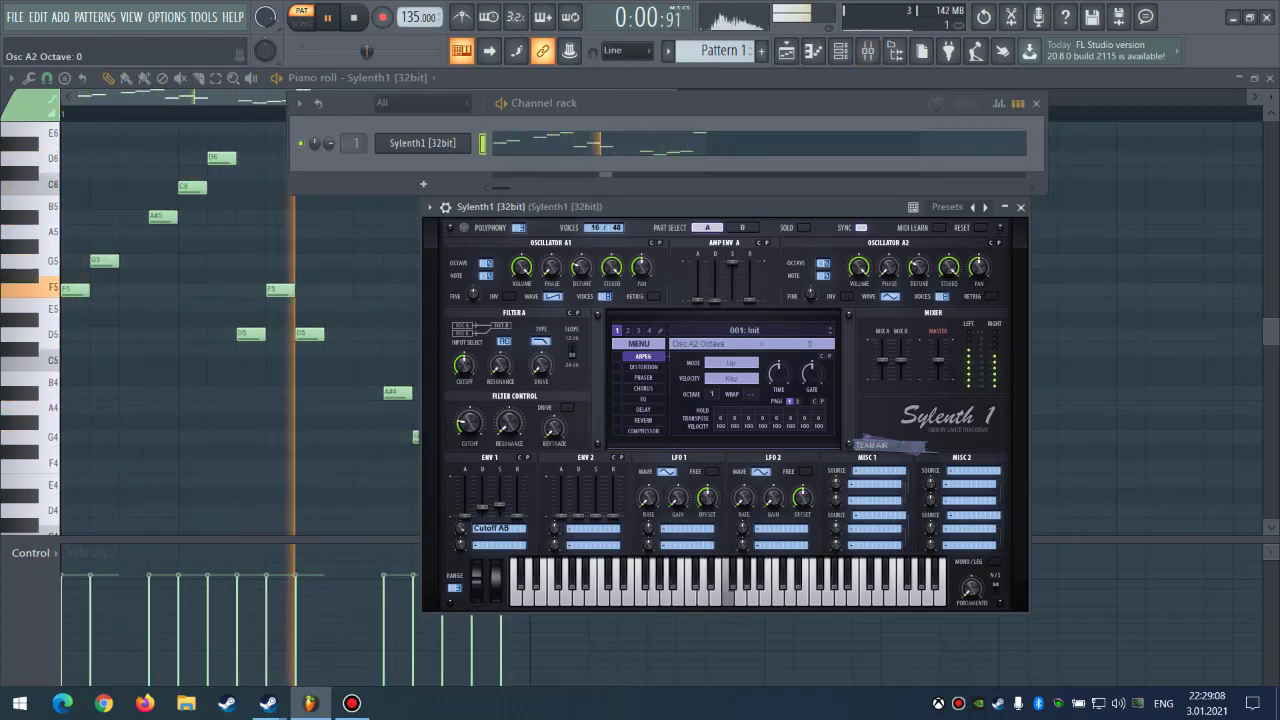
Step: Add ValhallaVintageVerb to effect slot 2 of the Sylenth1 mixer track and set its mix to 53.6 %
left_click(867, 50)
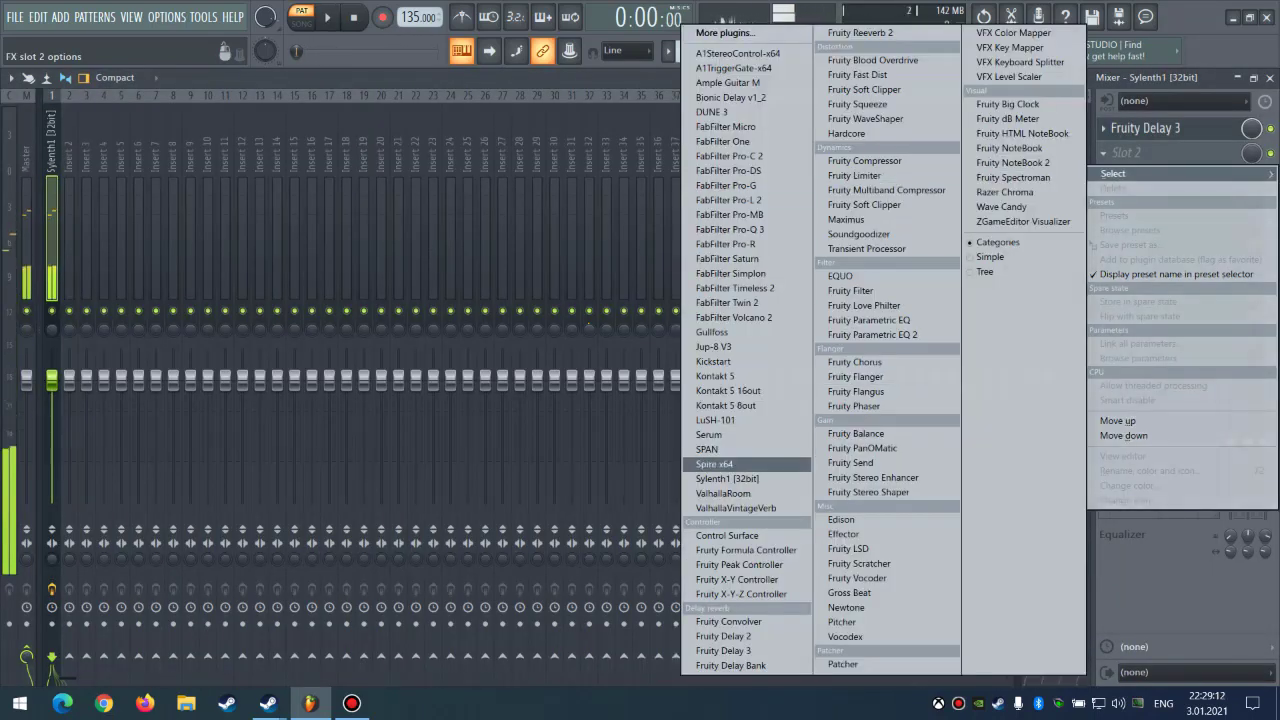
left_click(736, 508)
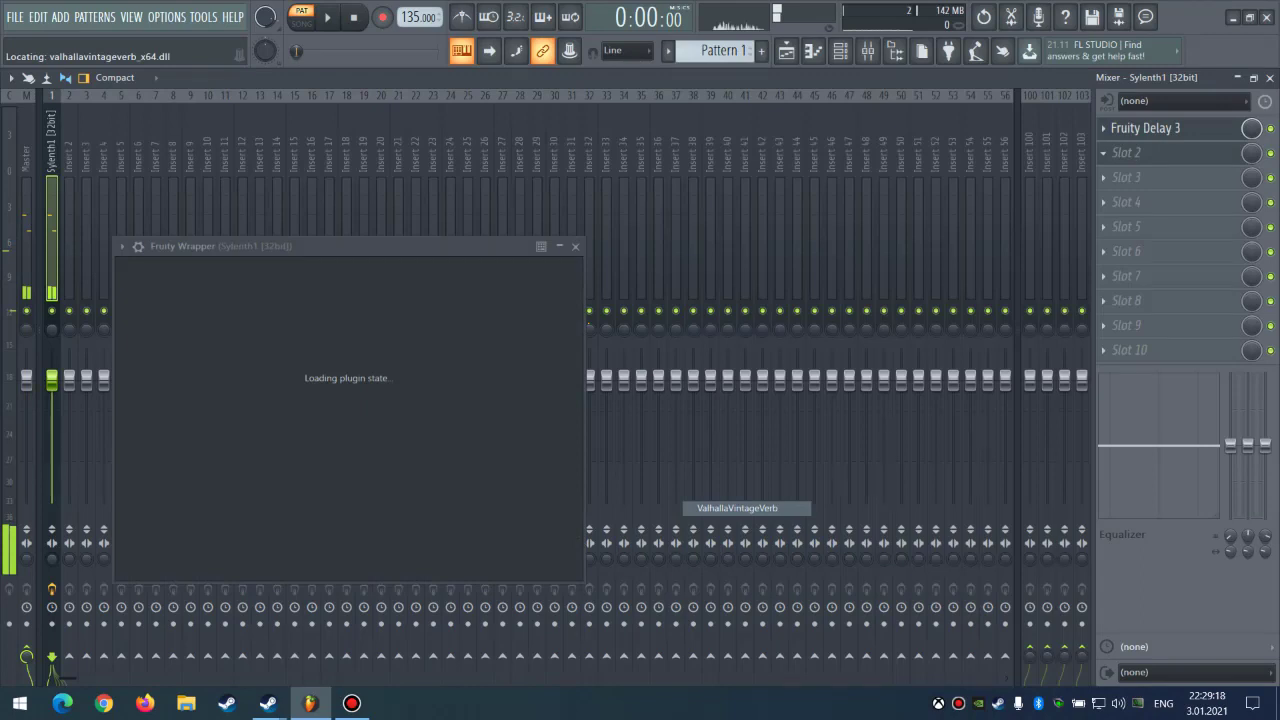
key("space")
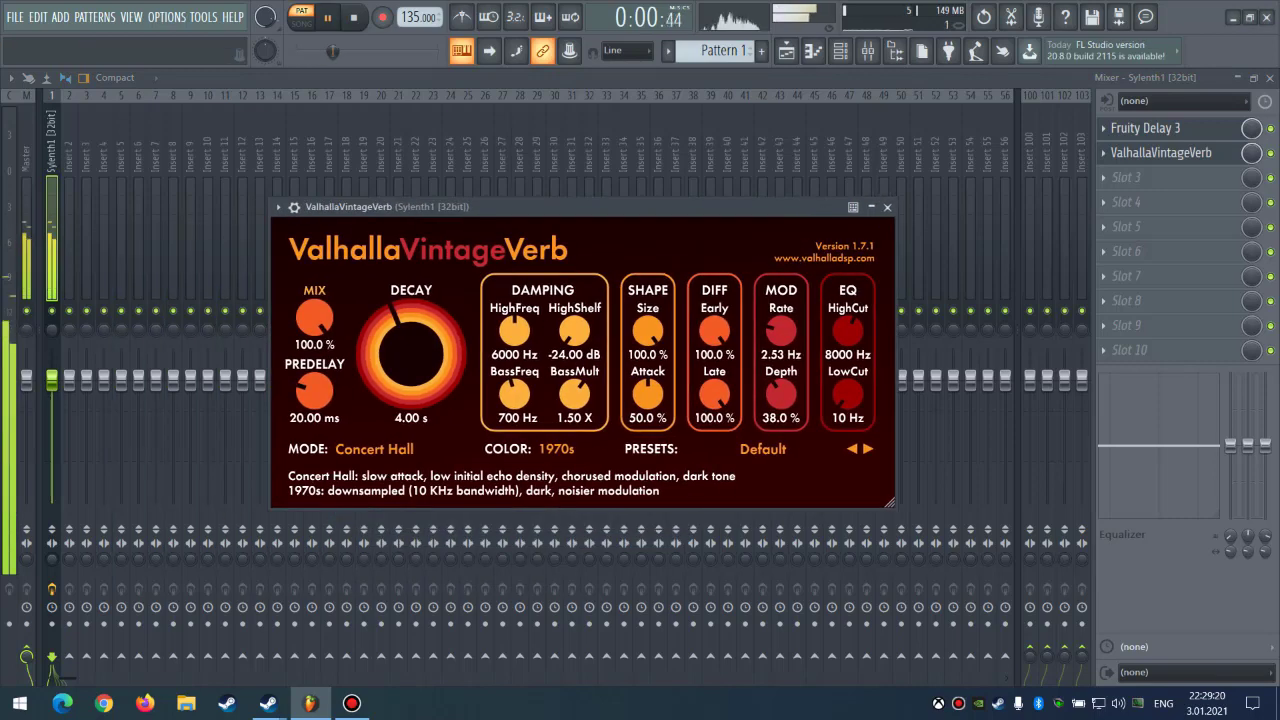
left_click_drag(314, 317, 314, 363)
key("space")
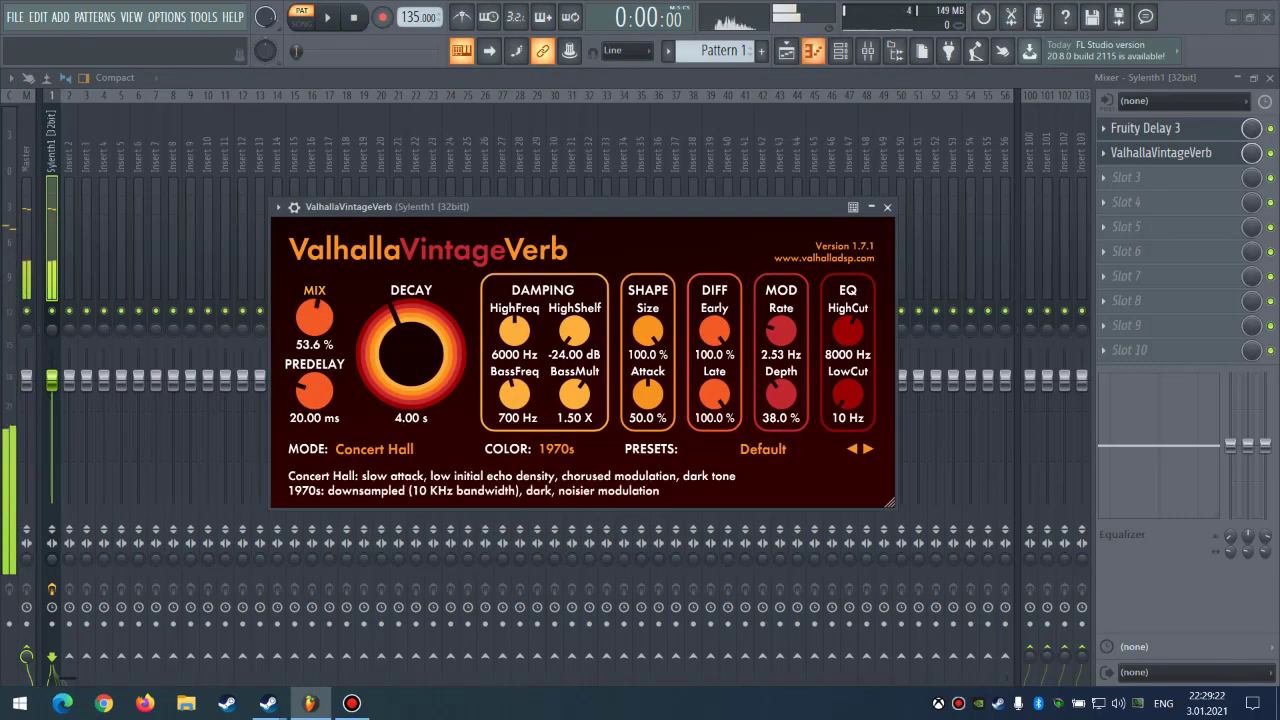
Step: Place a four-bar Pattern 1 clip at the start of Track 1 in the playlist and play it in song mode
key("F5")
key("F5")
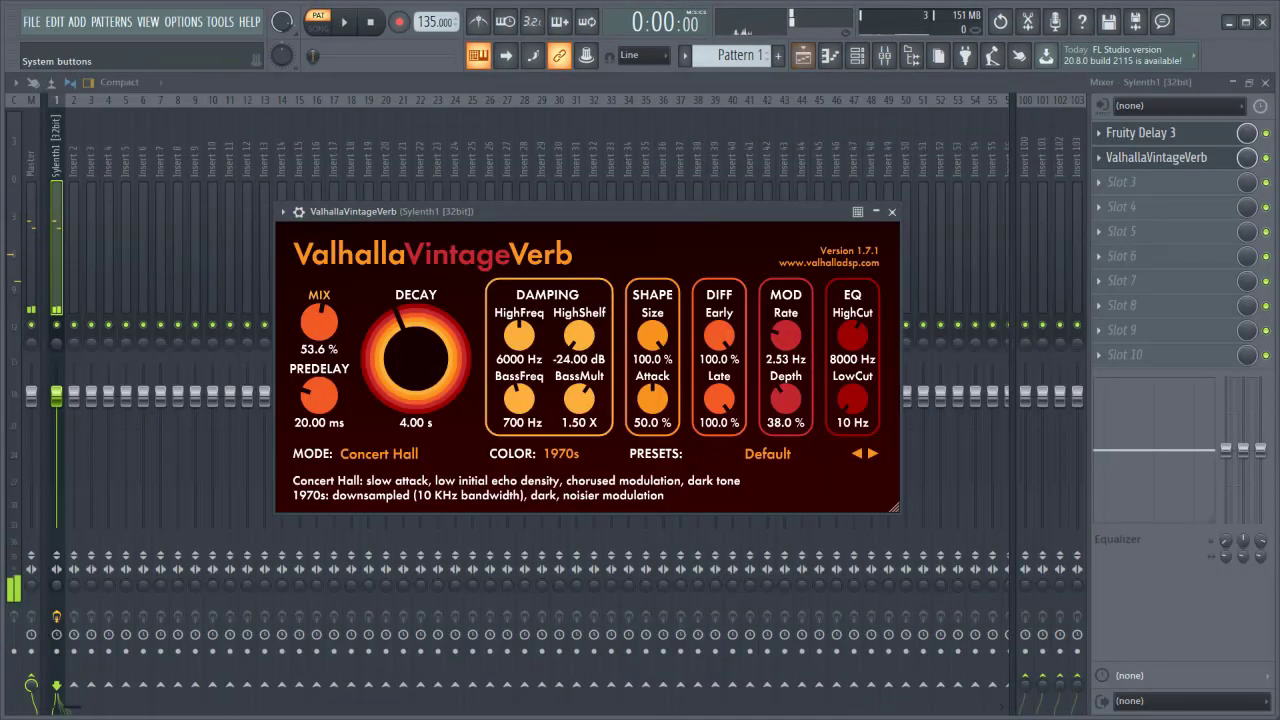
left_click(1245, 21)
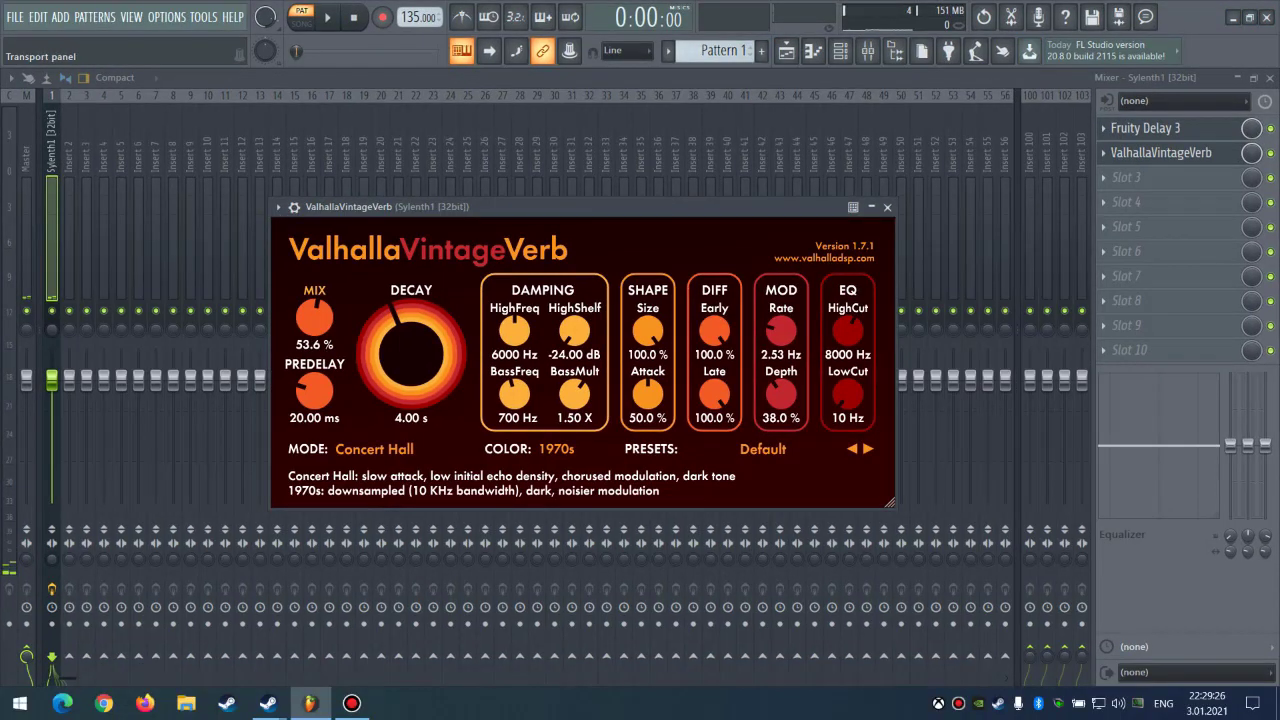
key("l")
key("F5")
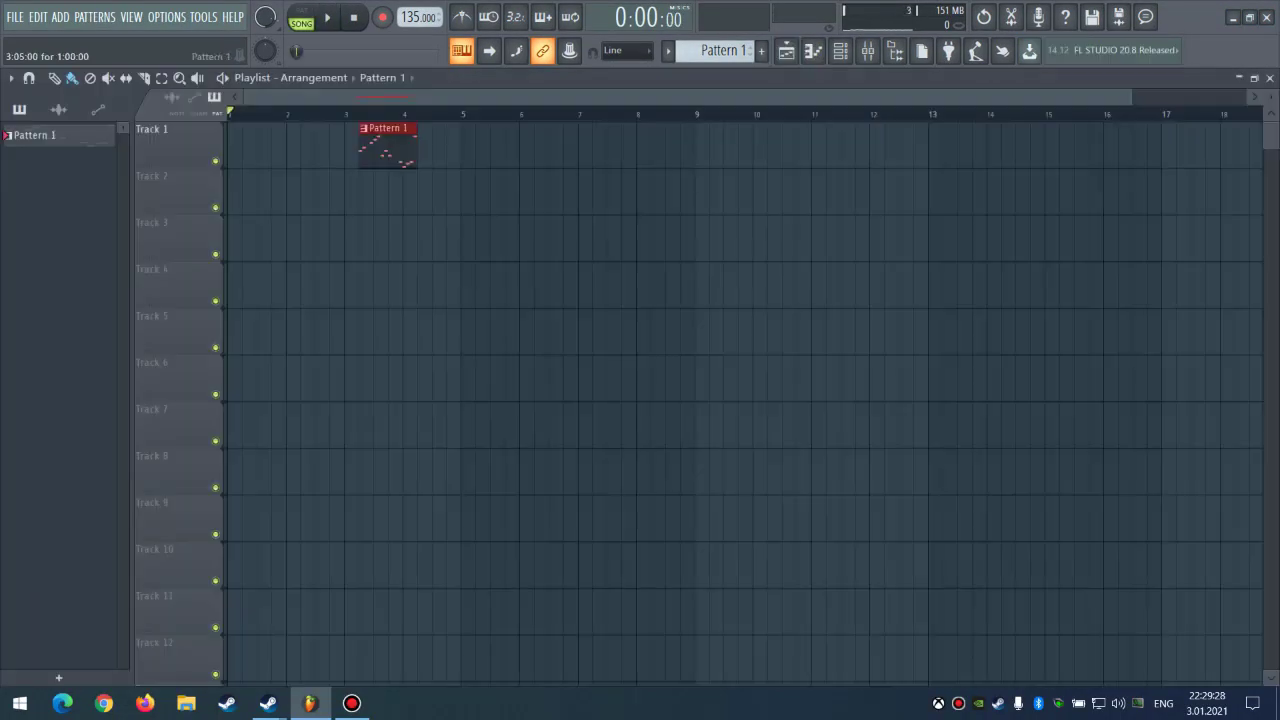
key("ctrl+z")
left_click_drag(286, 145, 460, 145)
key("space")
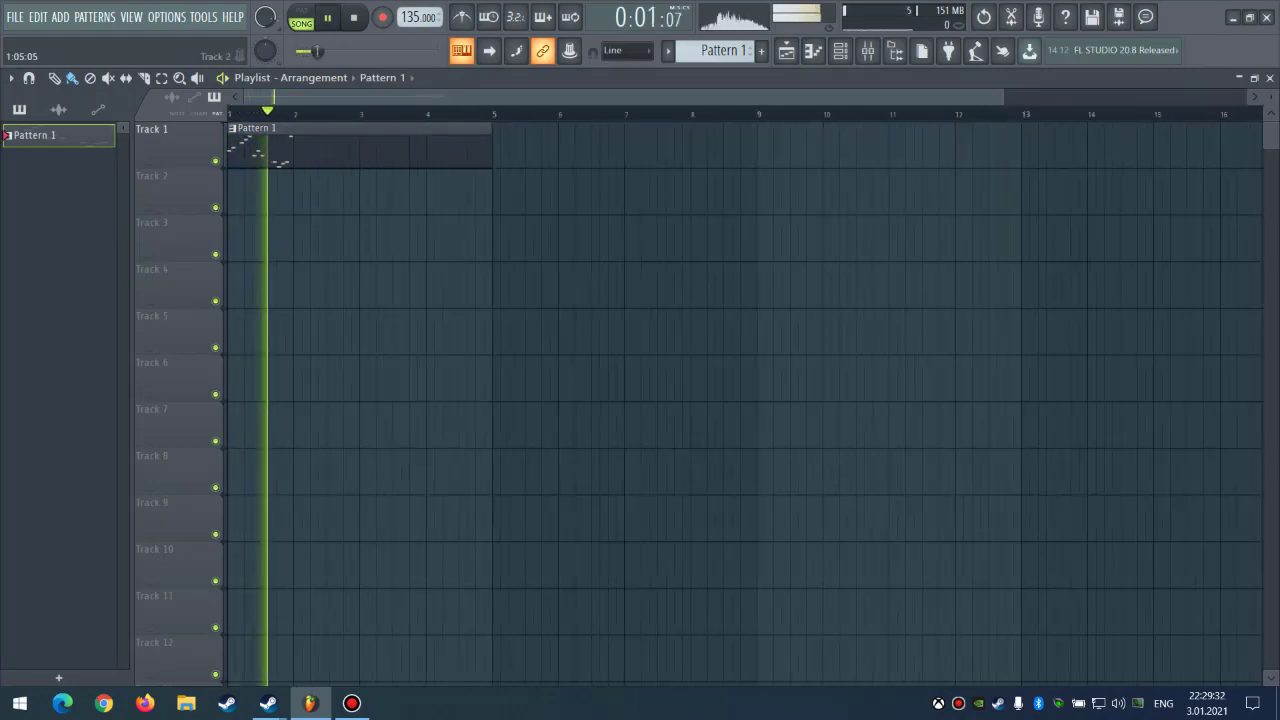
scroll(518, 190, "up", 1)
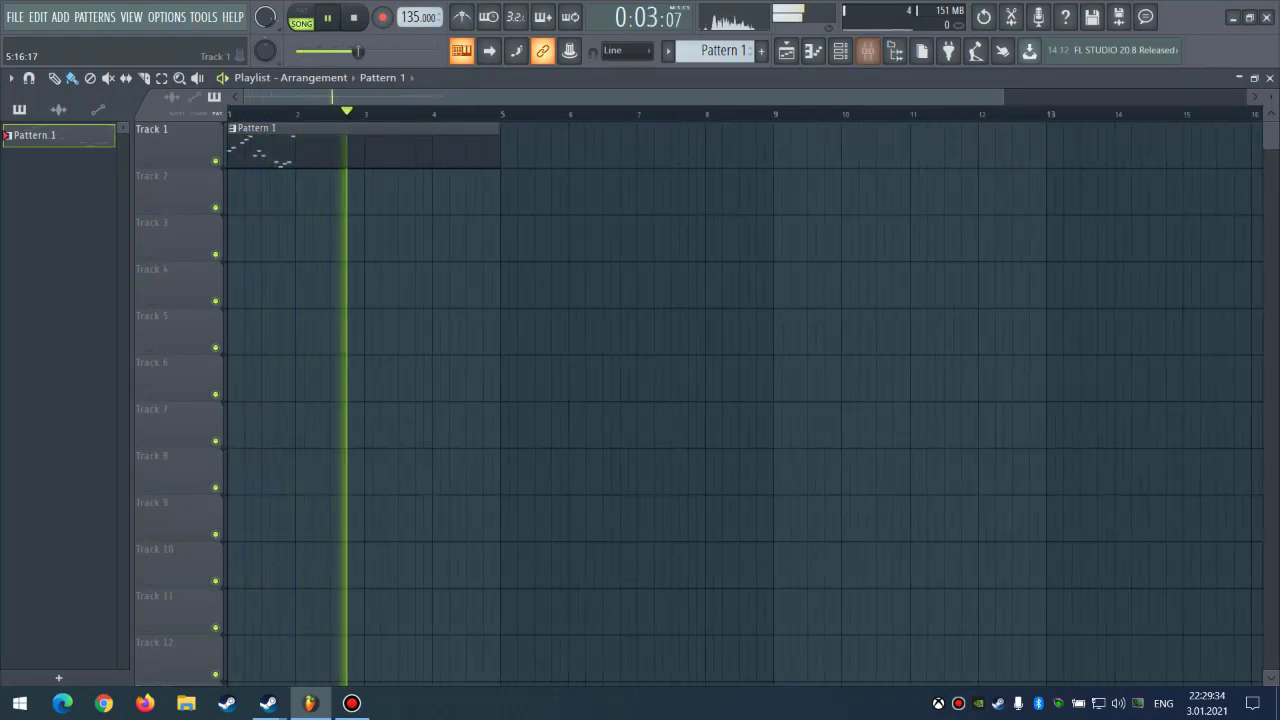
Step: Shorten the Pattern 1 clip on Track 1 to one bar and play the song again
key("space")
left_click_drag(500, 145, 293, 145)
key("space")
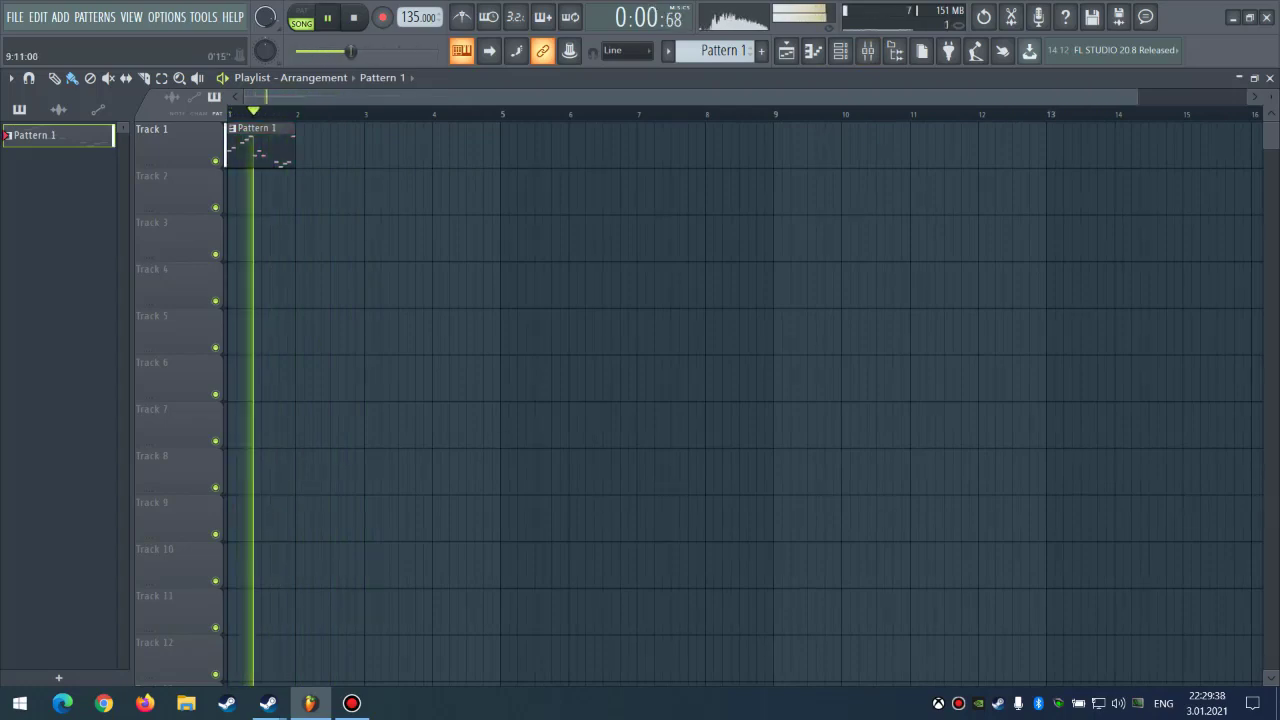
Step: Set ValhallaVintageVerb on the Sylenth1 mixer track to Ambience mode with a 25.6 % mix and 7.00 s decay
key("F6")
key("F9")
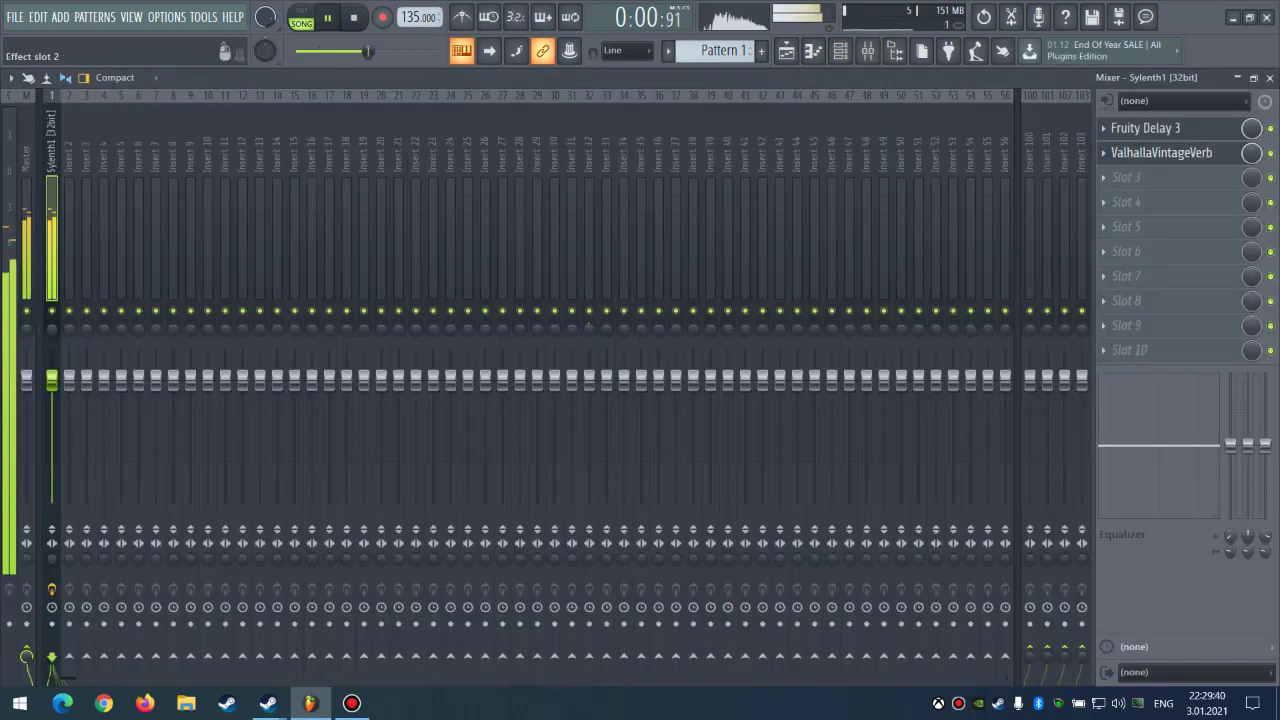
left_click(1160, 152)
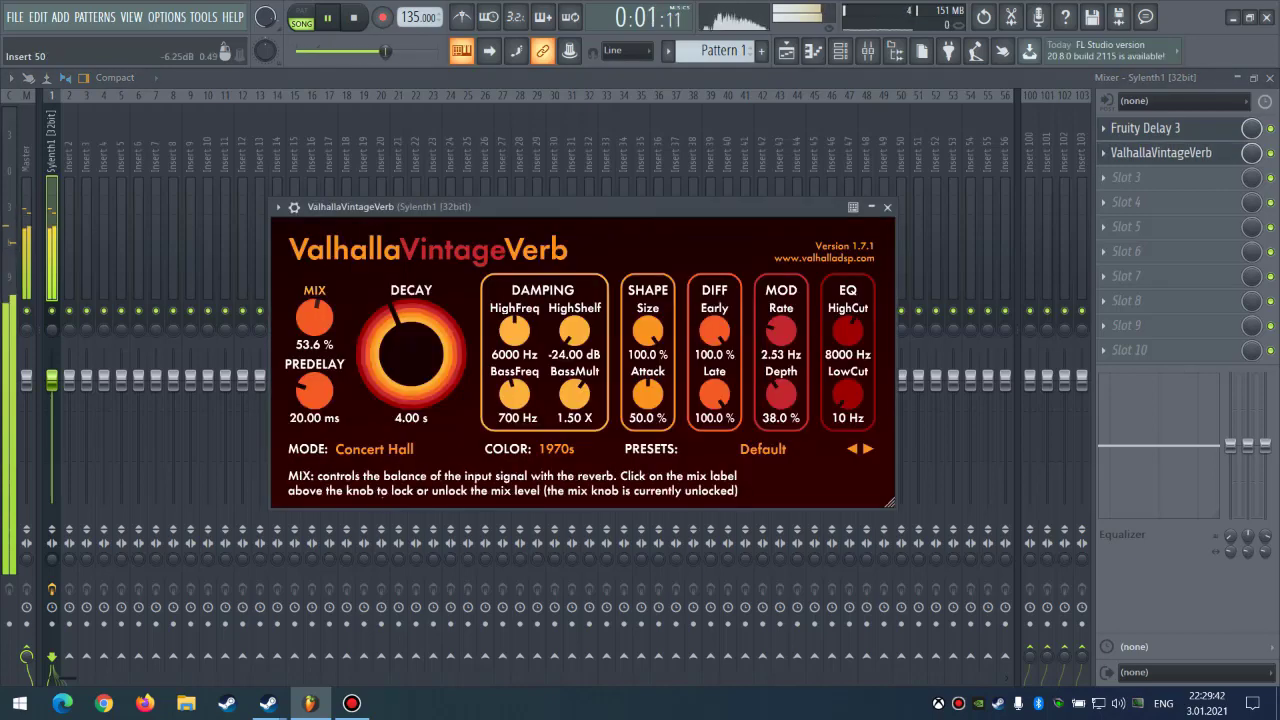
left_click_drag(314, 318, 314, 334)
scroll(314, 318, "up", 2)
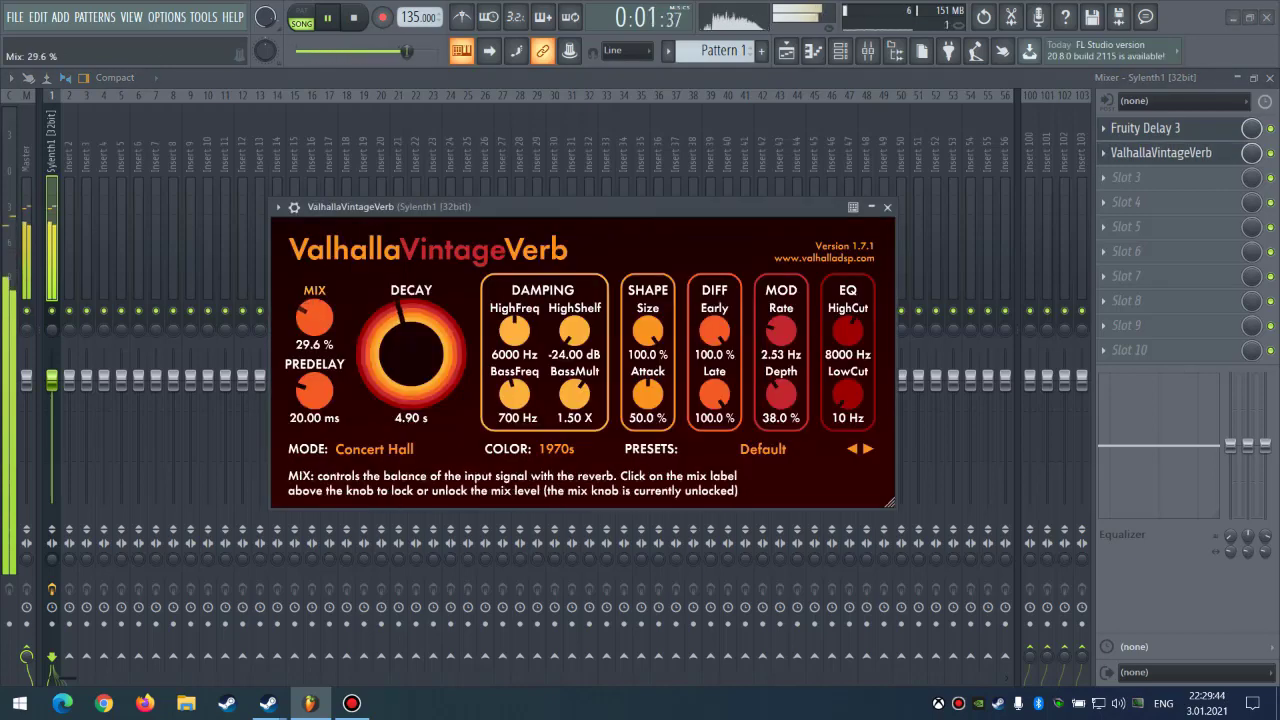
left_click(374, 449)
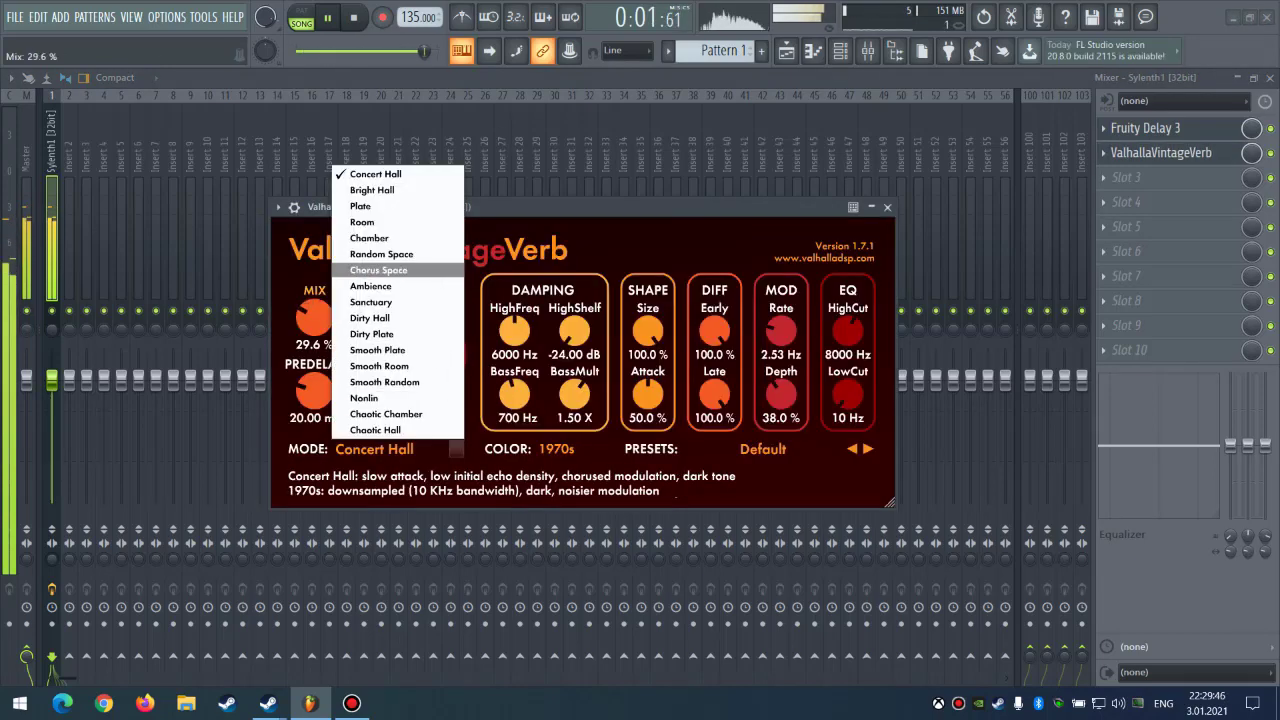
left_click(371, 286)
scroll(314, 318, "down", 5)
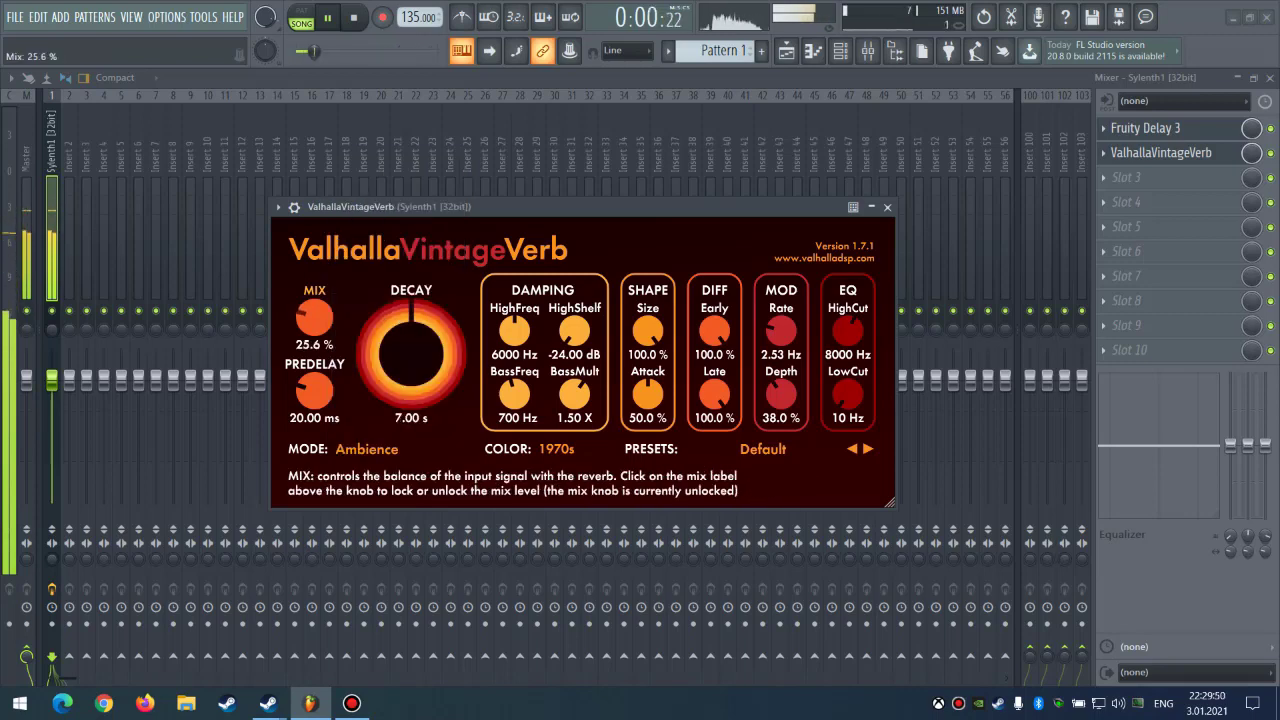
Step: Set the reverb's LowCut to 400 Hz, HighShelf to -19.58 dB, BassMult to 0.89 X and Size to 73.6 %
scroll(847, 394, "up", 5)
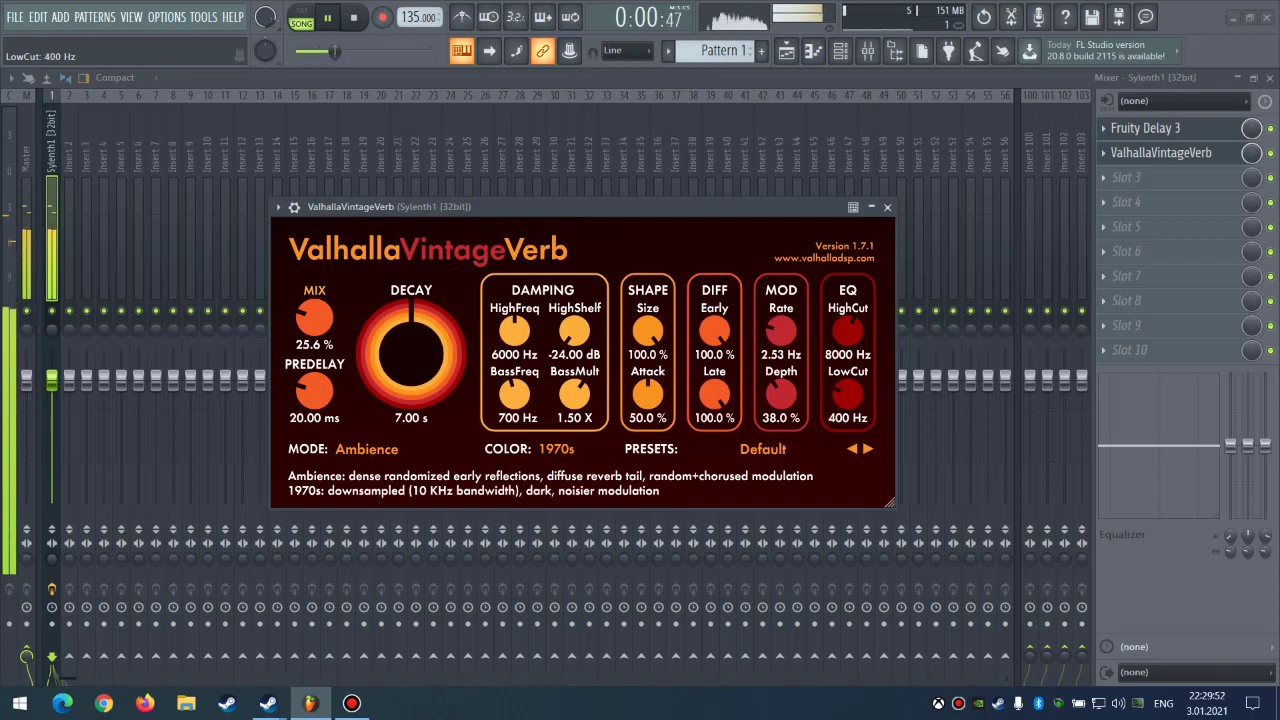
scroll(647, 331, "down", 5)
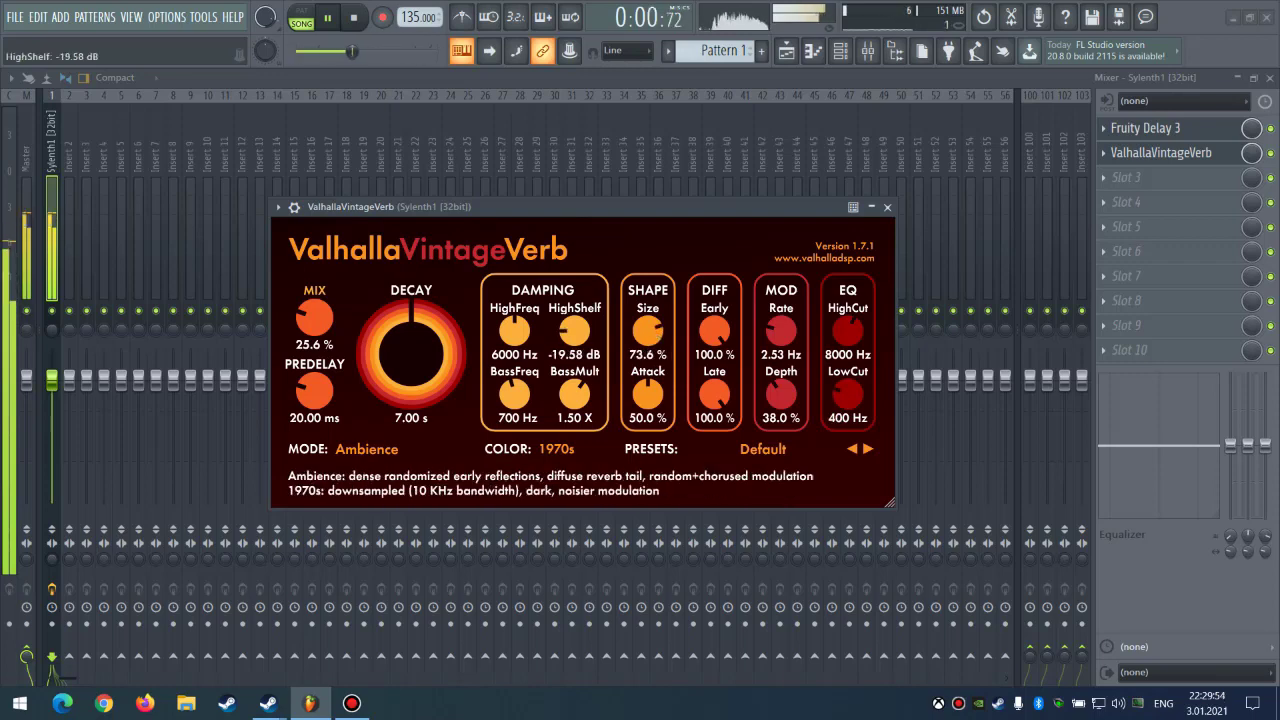
scroll(574, 394, "down", 6)
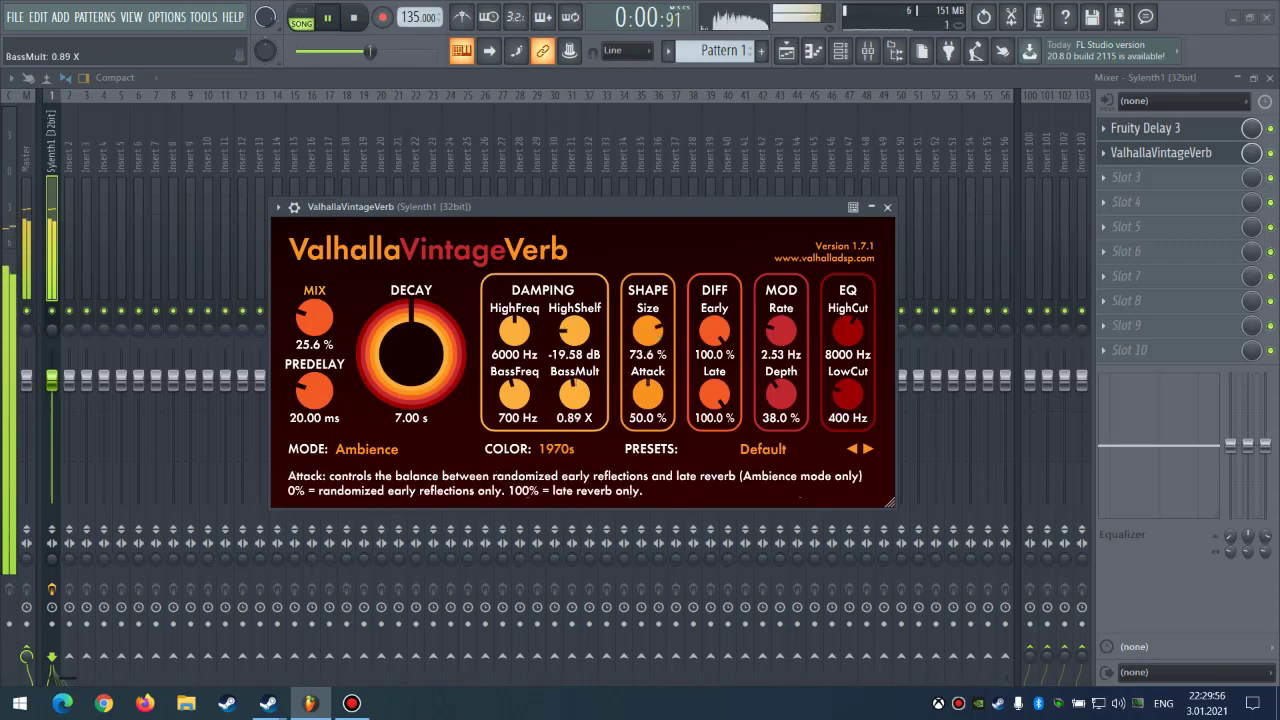
Step: Set the reverb's Attack to 100 % and its Size to 43.6 %, trying other sizes on the way
scroll(647, 394, "down", 4)
scroll(647, 394, "up", 12)
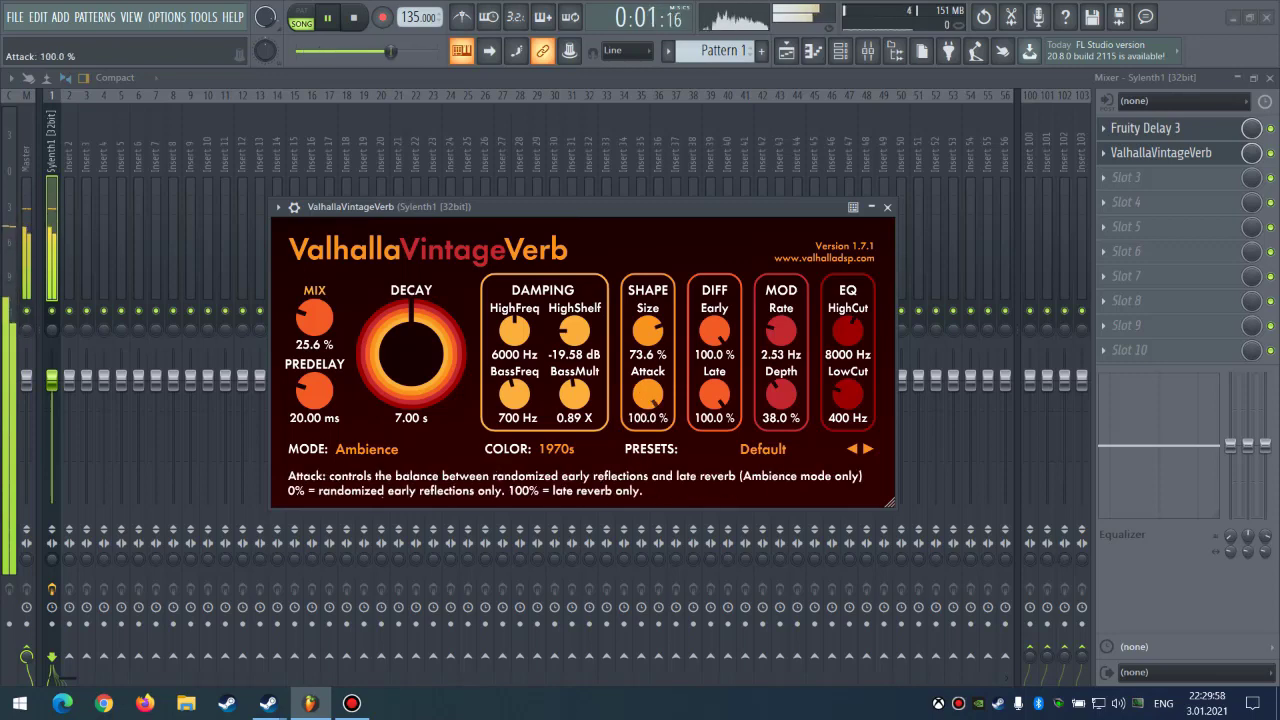
scroll(647, 394, "up", 1)
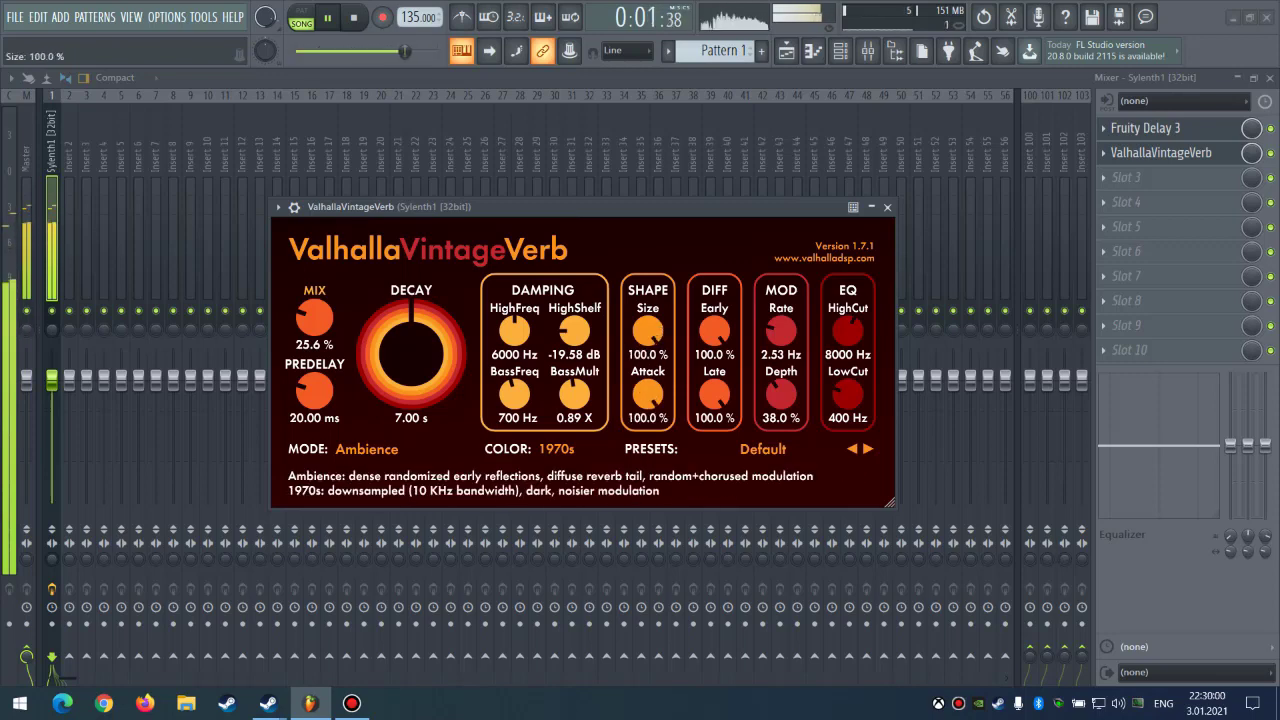
scroll(647, 331, "down", 3)
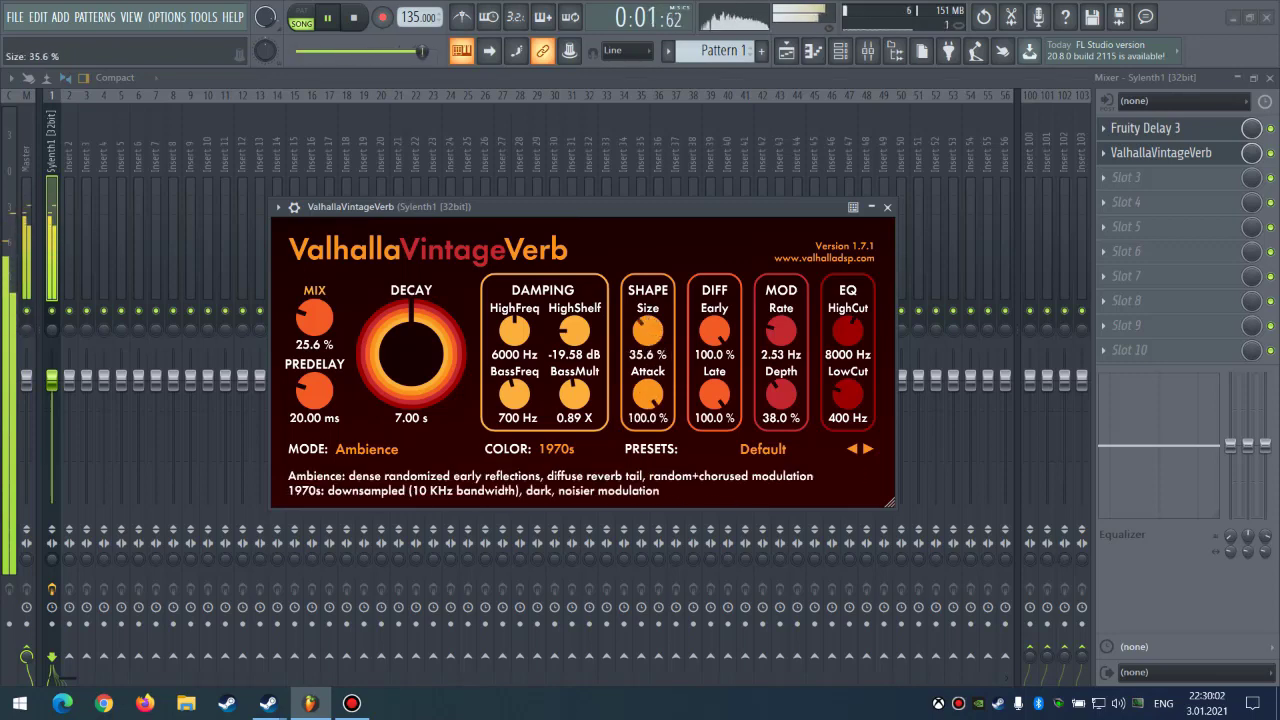
scroll(647, 331, "down", 3)
scroll(647, 331, "up", 1)
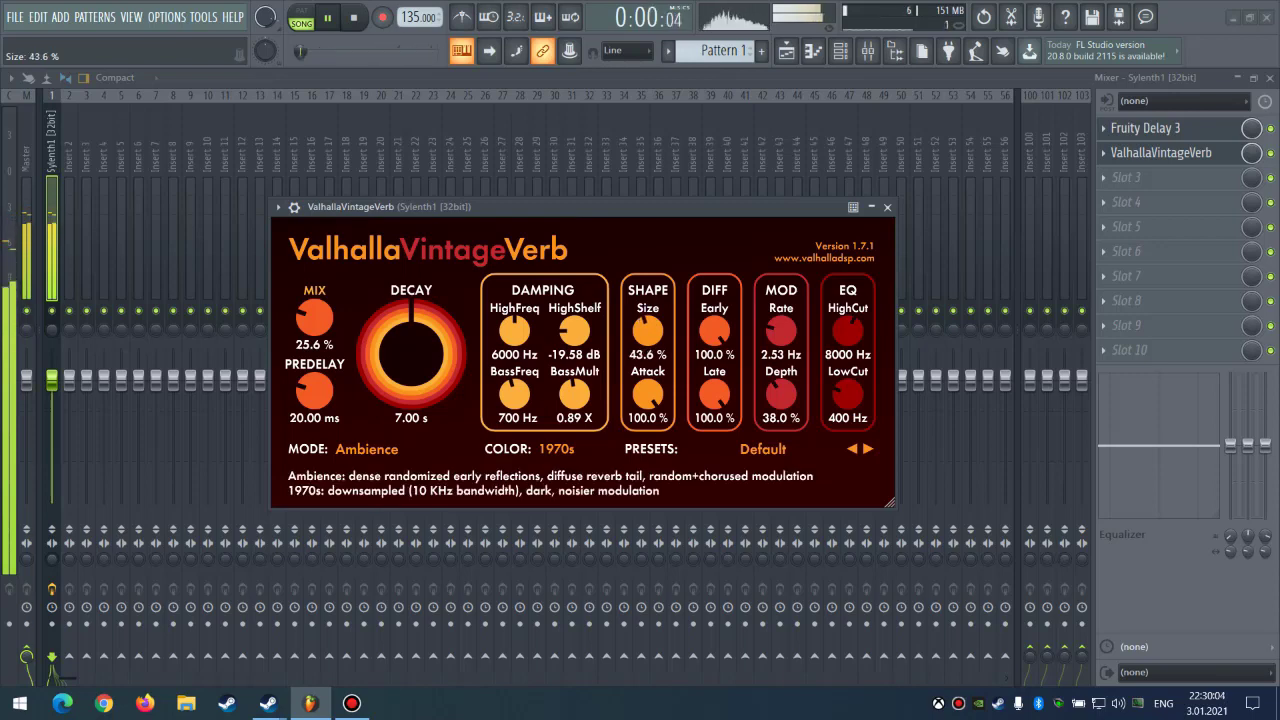
Step: Reopen the Sylenth1 editor, return to its piano roll and audition the melody
left_click(840, 50)
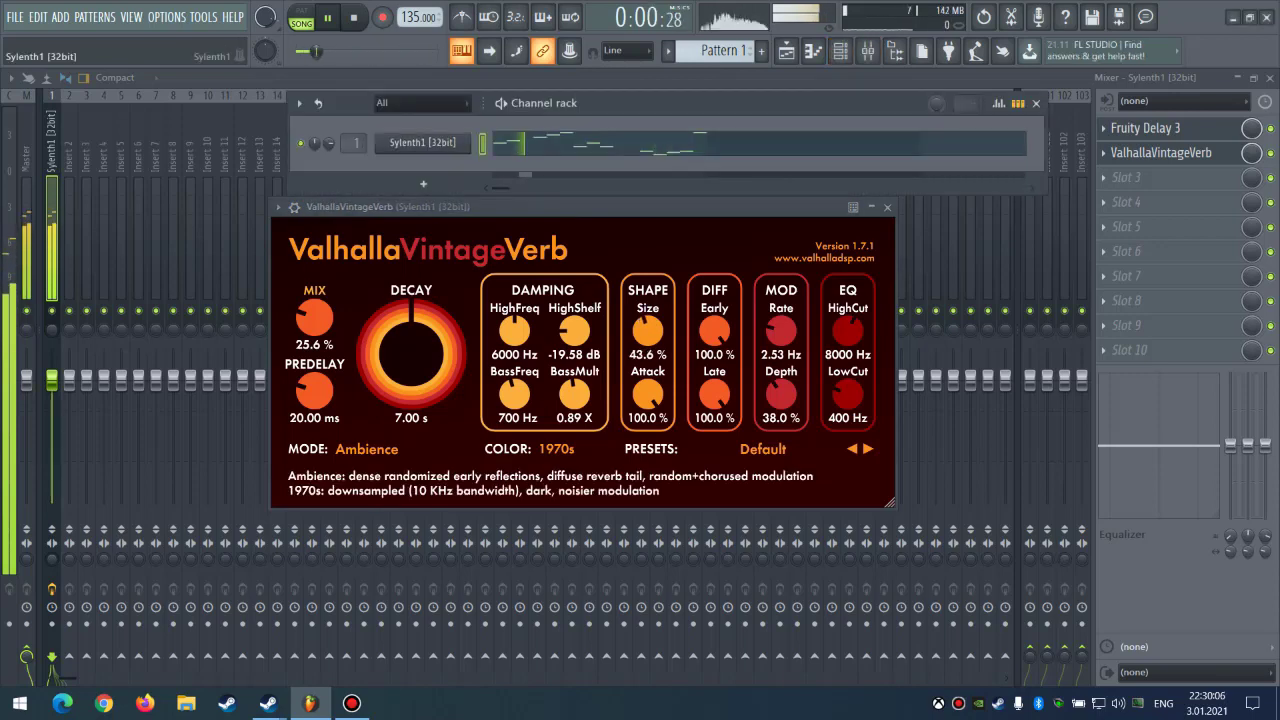
left_click(422, 143)
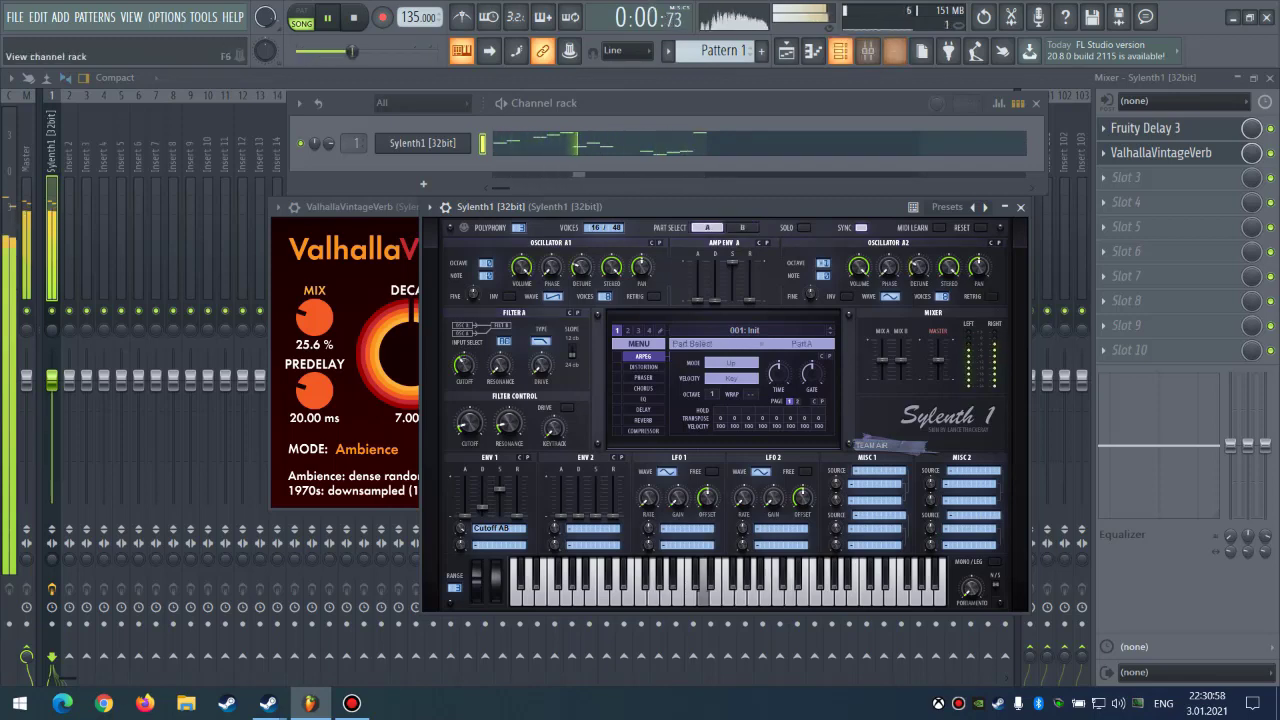
key("F7")
key("space")
scroll(640, 330, "up", 2)
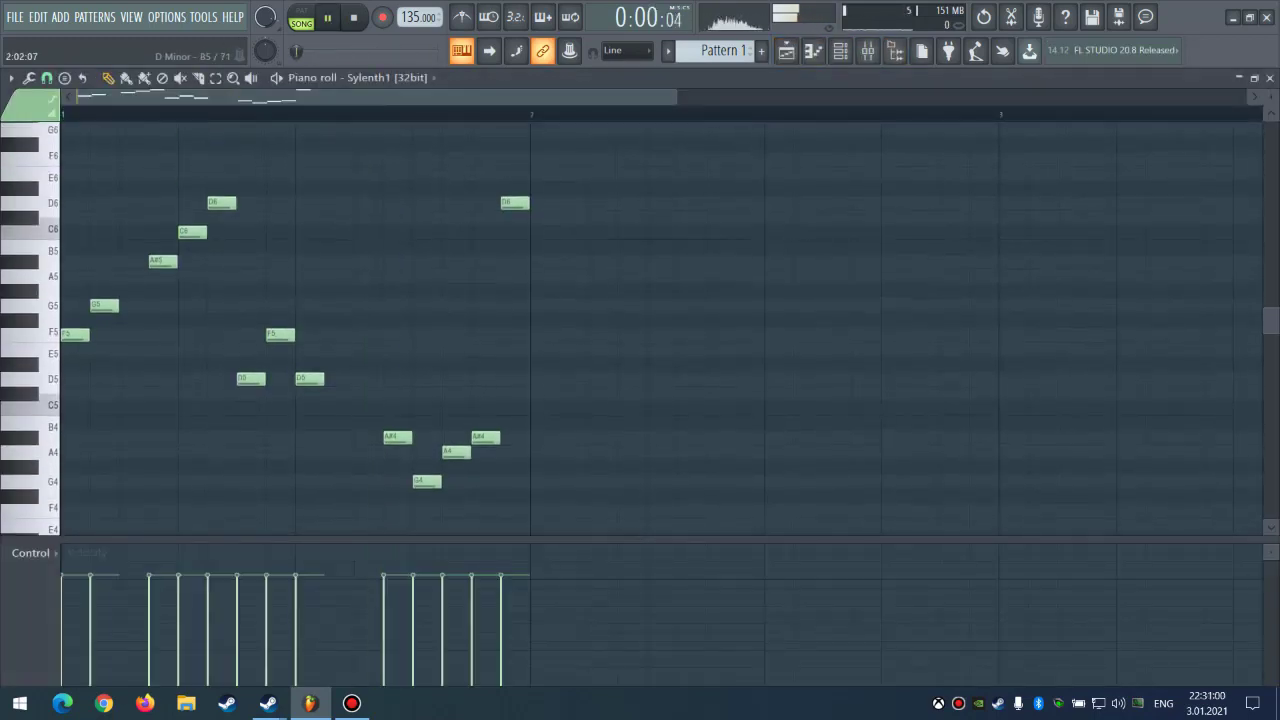
key("space")
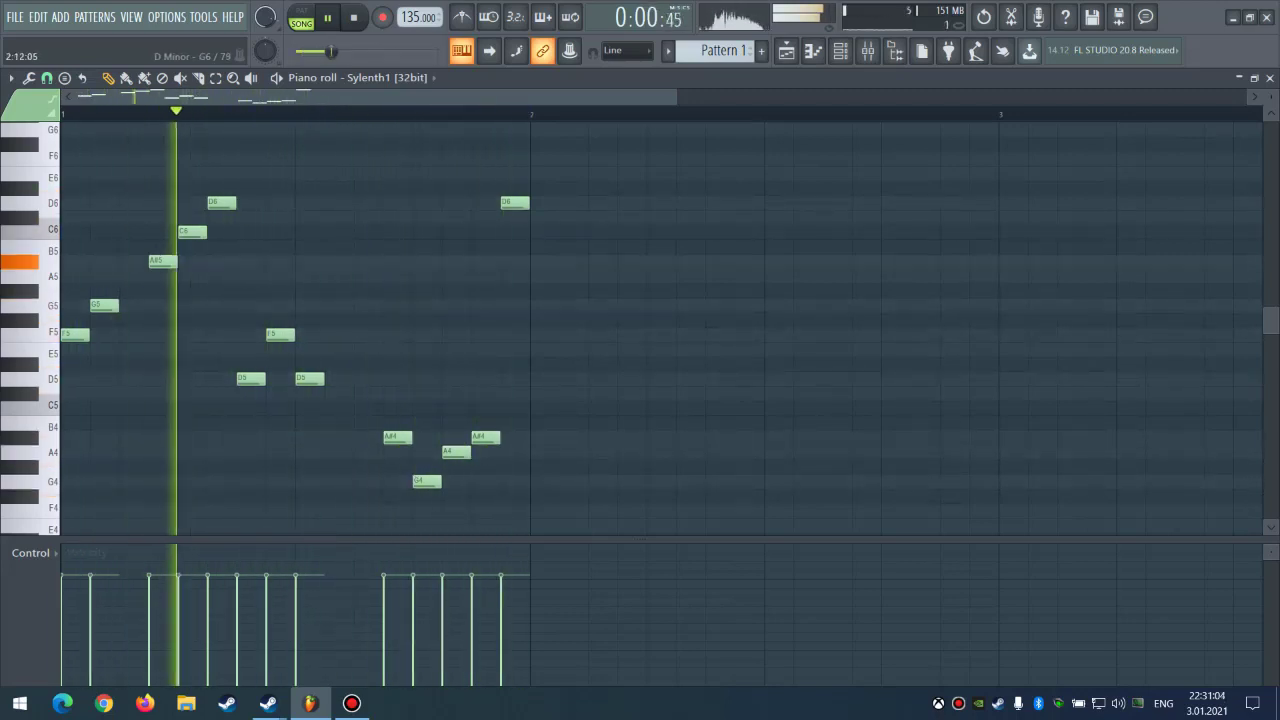
key("space")
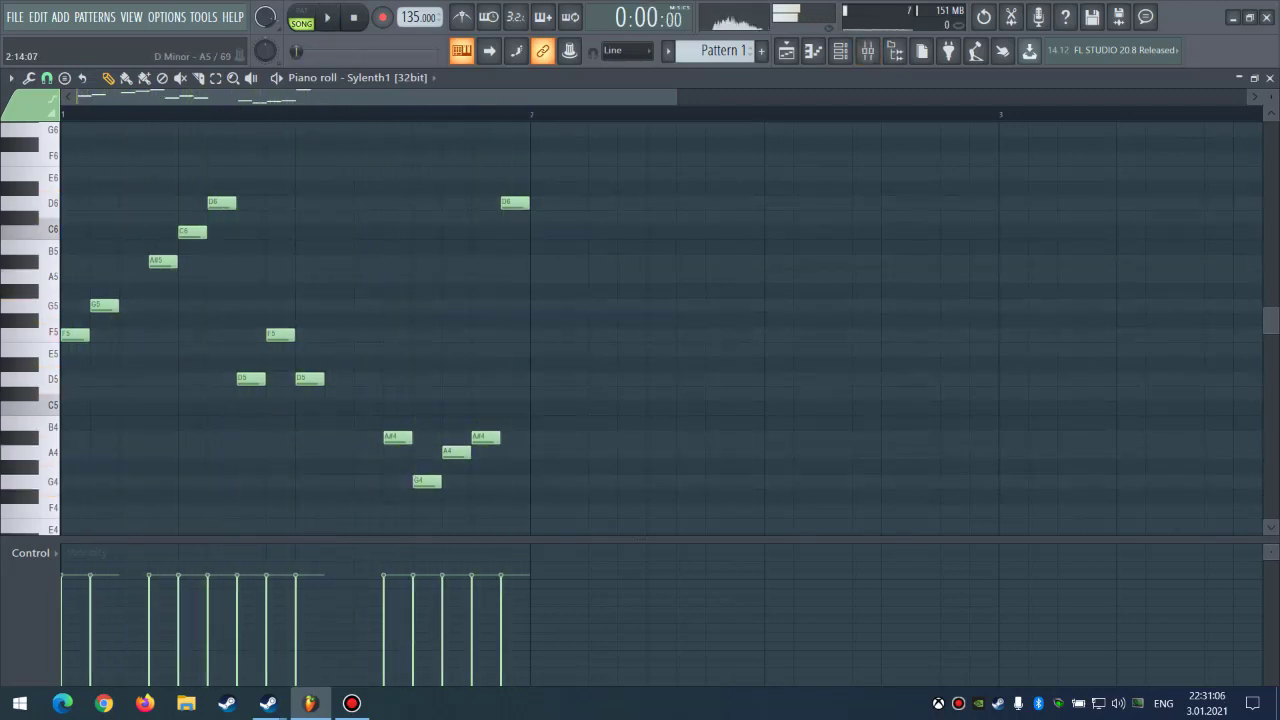